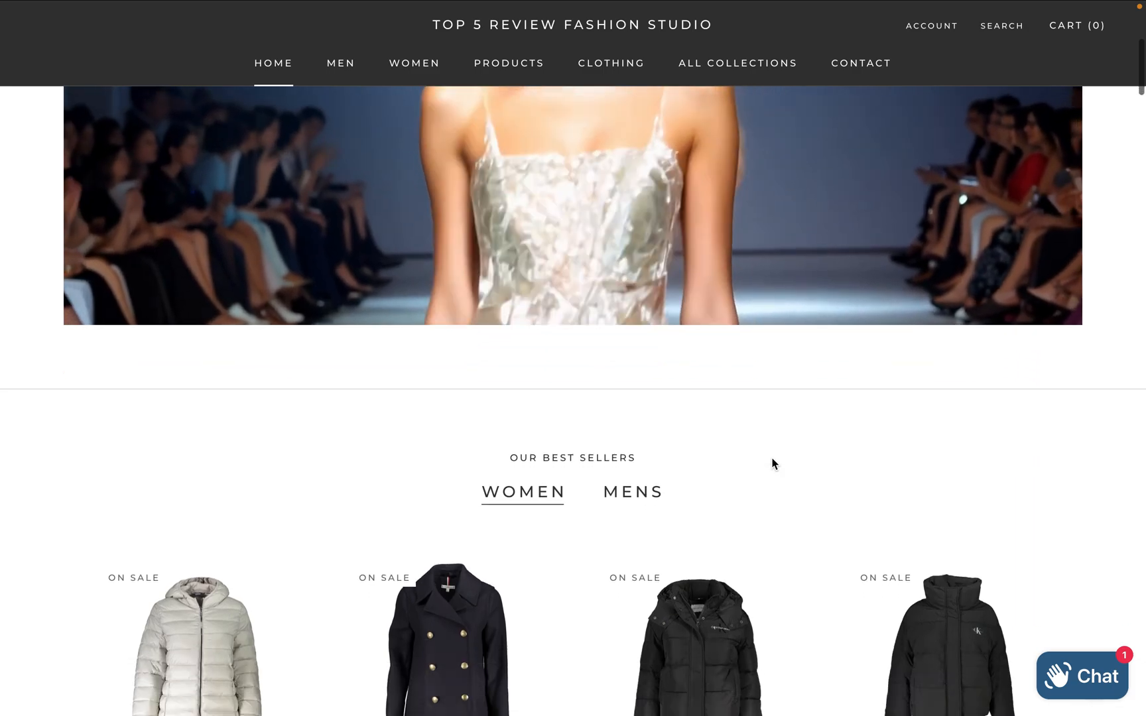
# Review the runway video on the store's home page and the video embed code in the Notes app, ending back in the browser
pyautogui.scroll(-15, 772, 458)
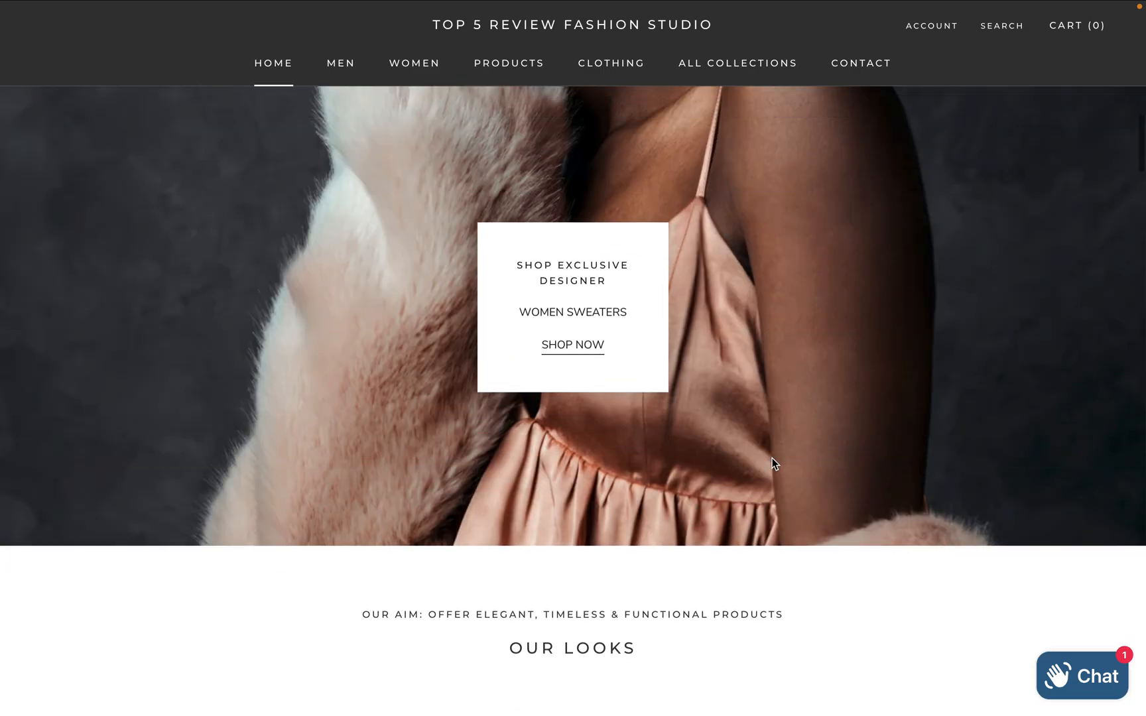
pyautogui.scroll(20, 773, 458)
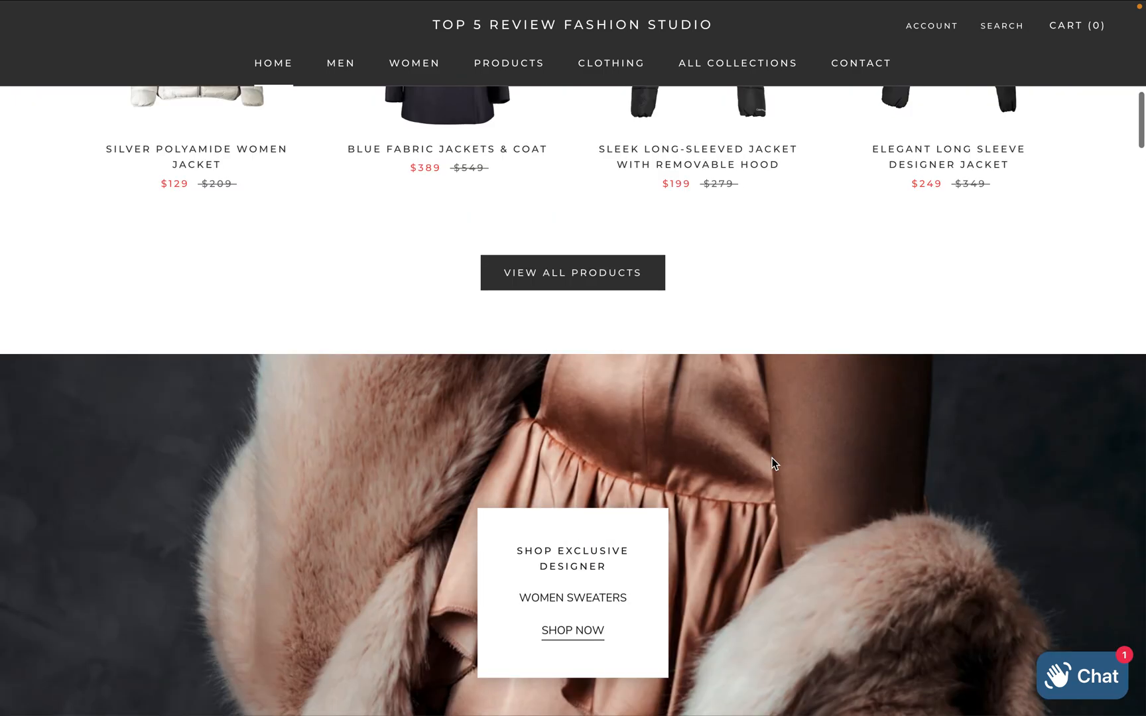
pyautogui.scroll(-1, 772, 458)
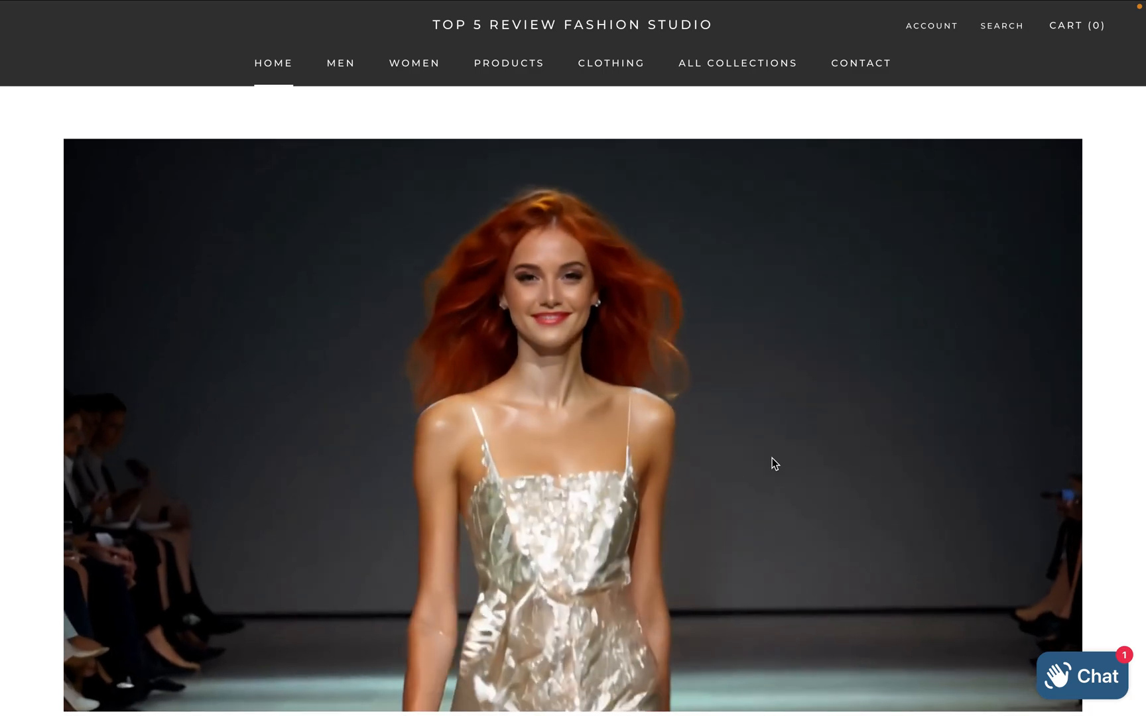
pyautogui.hotkey('ctrl', 'Right')
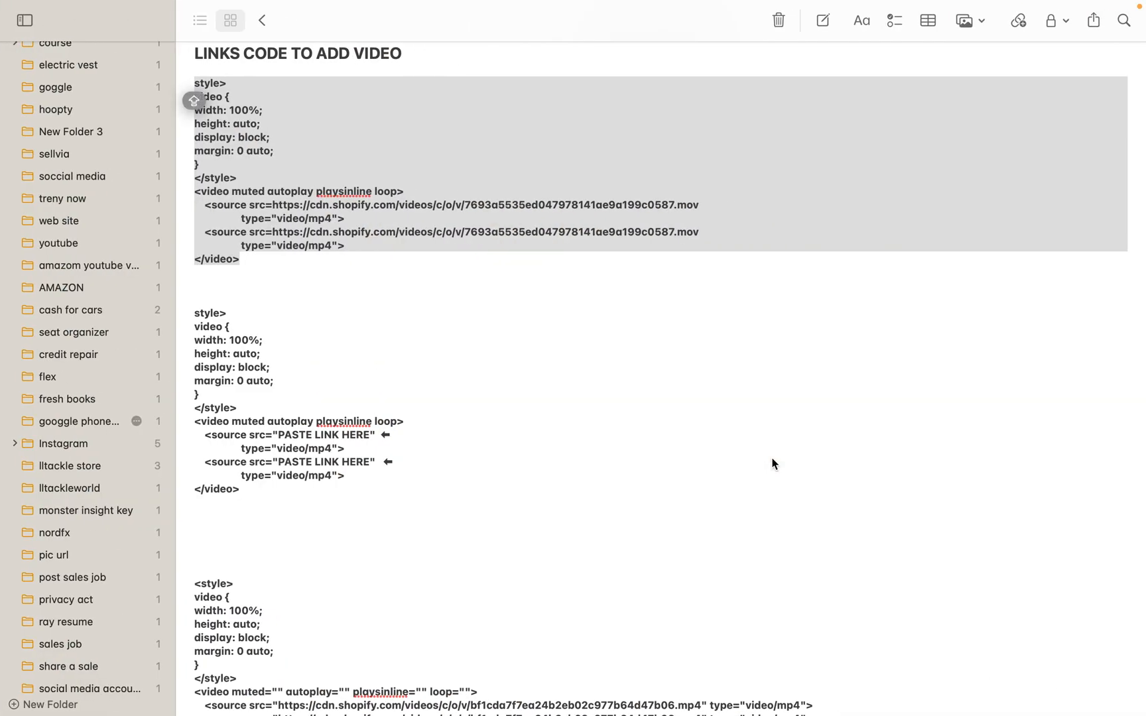
pyautogui.click(373, 336)
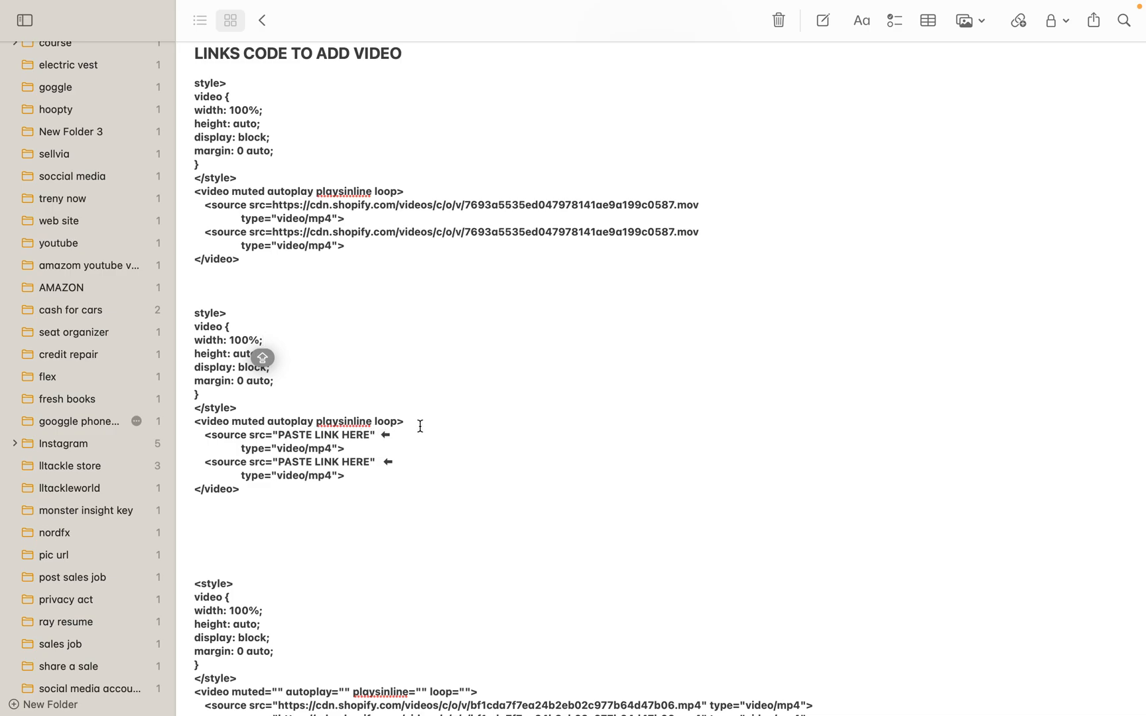
pyautogui.hotkey('ctrl', 'Right')
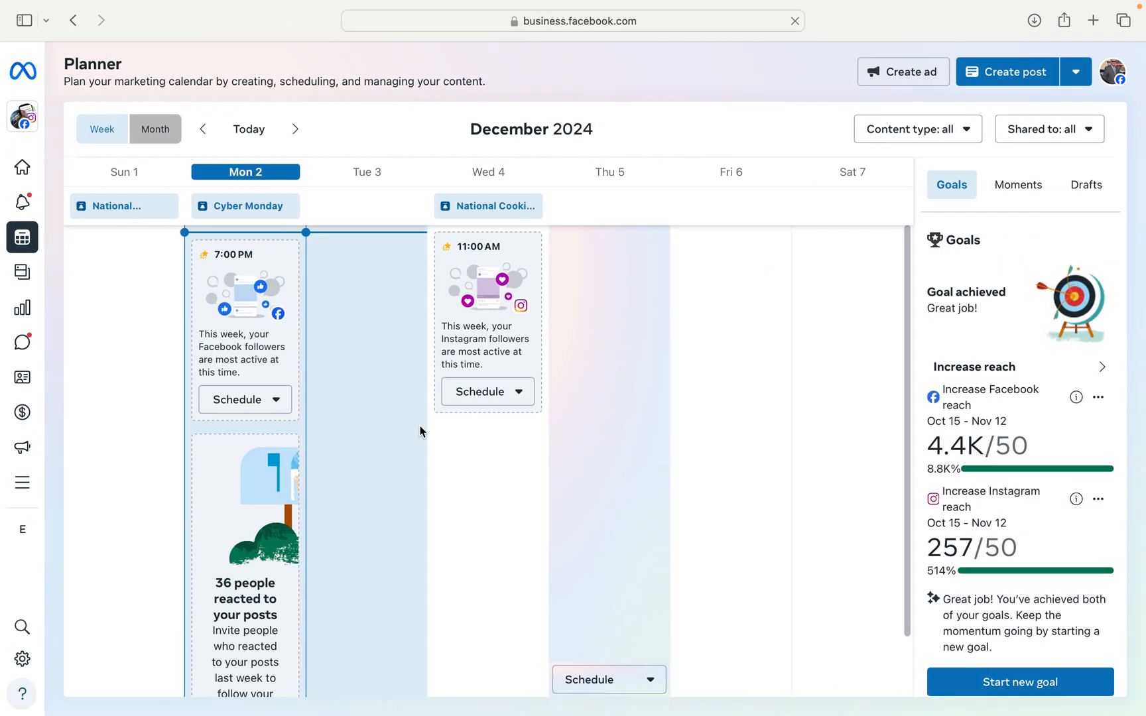
pyautogui.hotkey('ctrl', 'Left')
pyautogui.hotkey('ctrl', 'Left')
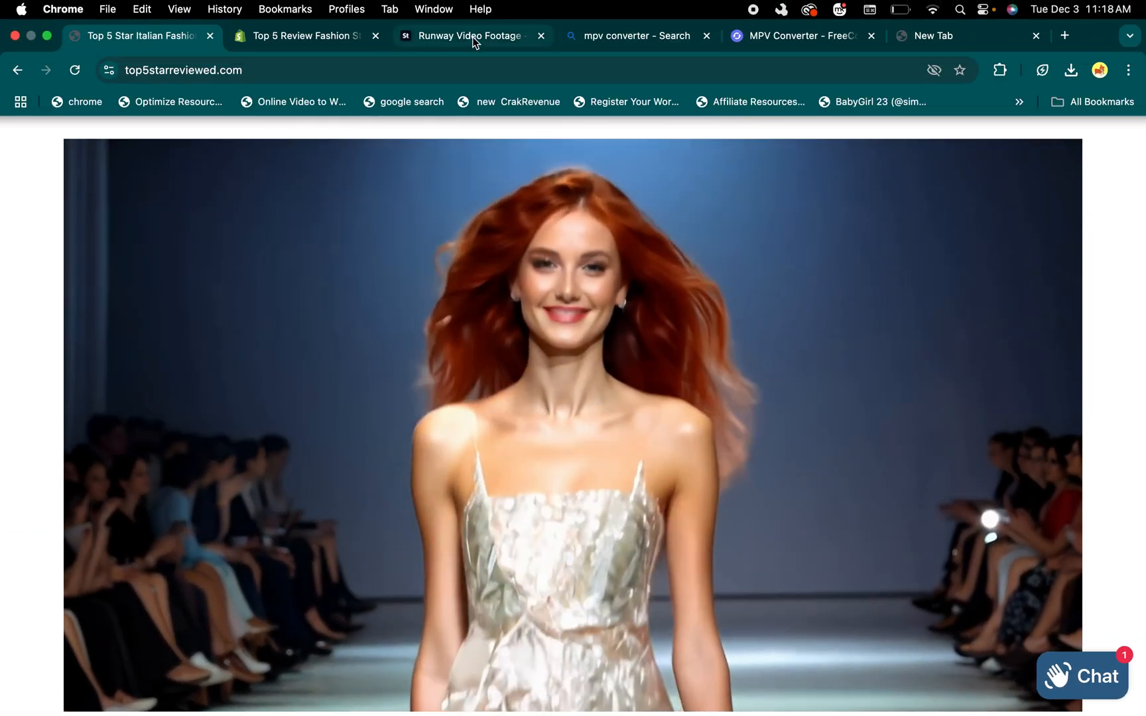
# Examine the licensed runway clip on Adobe Stock, the "mpv converter" search results and FreeConvert's file source options
pyautogui.click(472, 38)
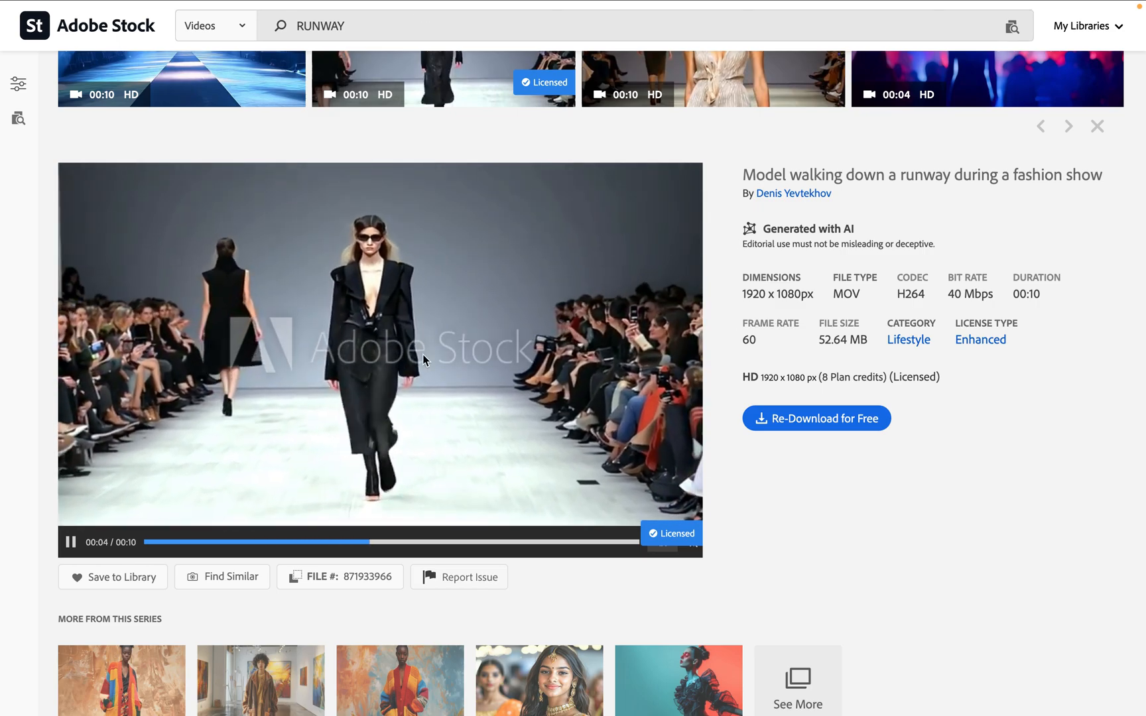
pyautogui.moveTo(464, 4)
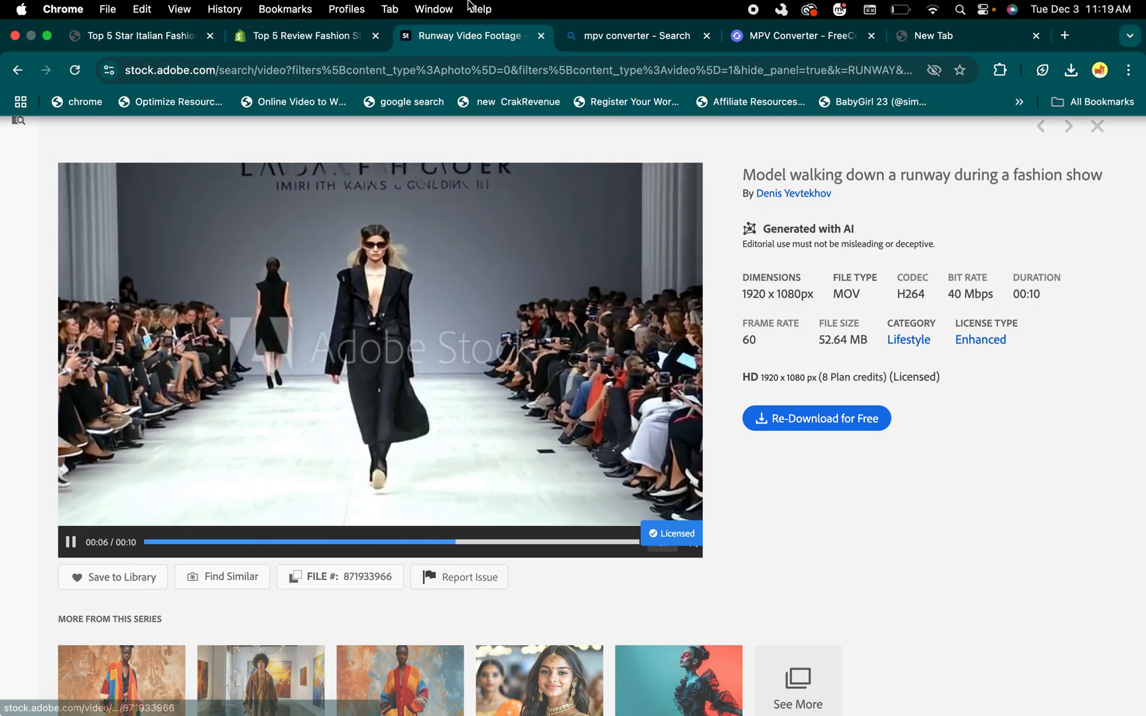
pyautogui.click(625, 37)
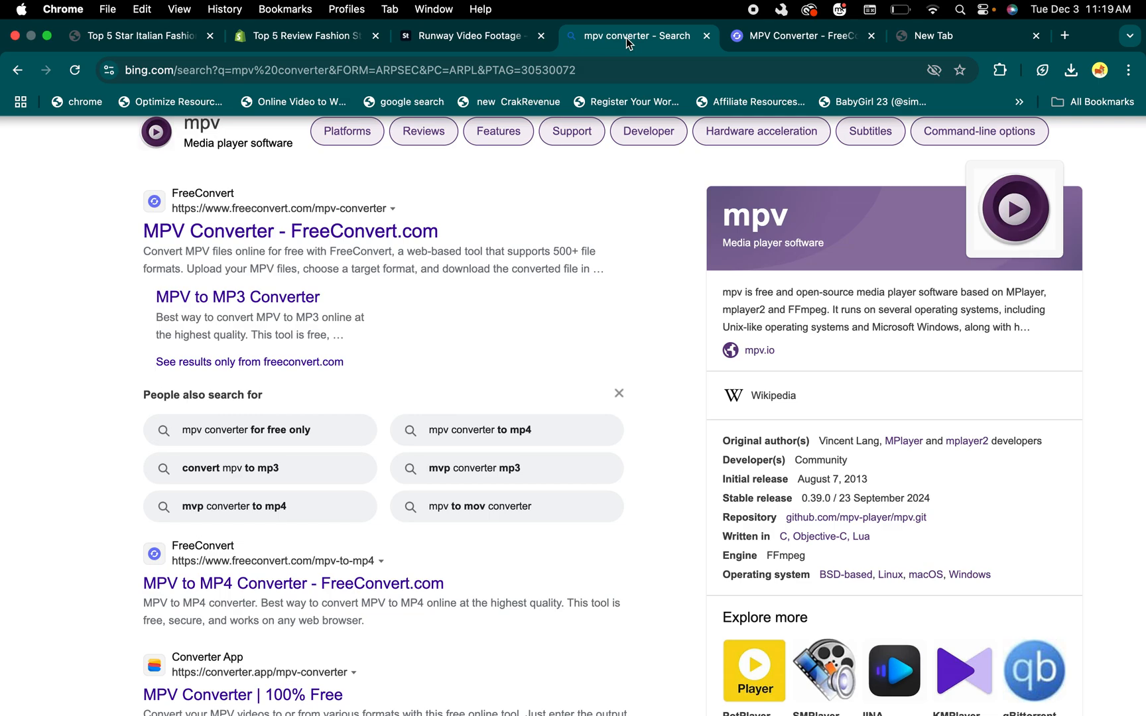
pyautogui.click(773, 41)
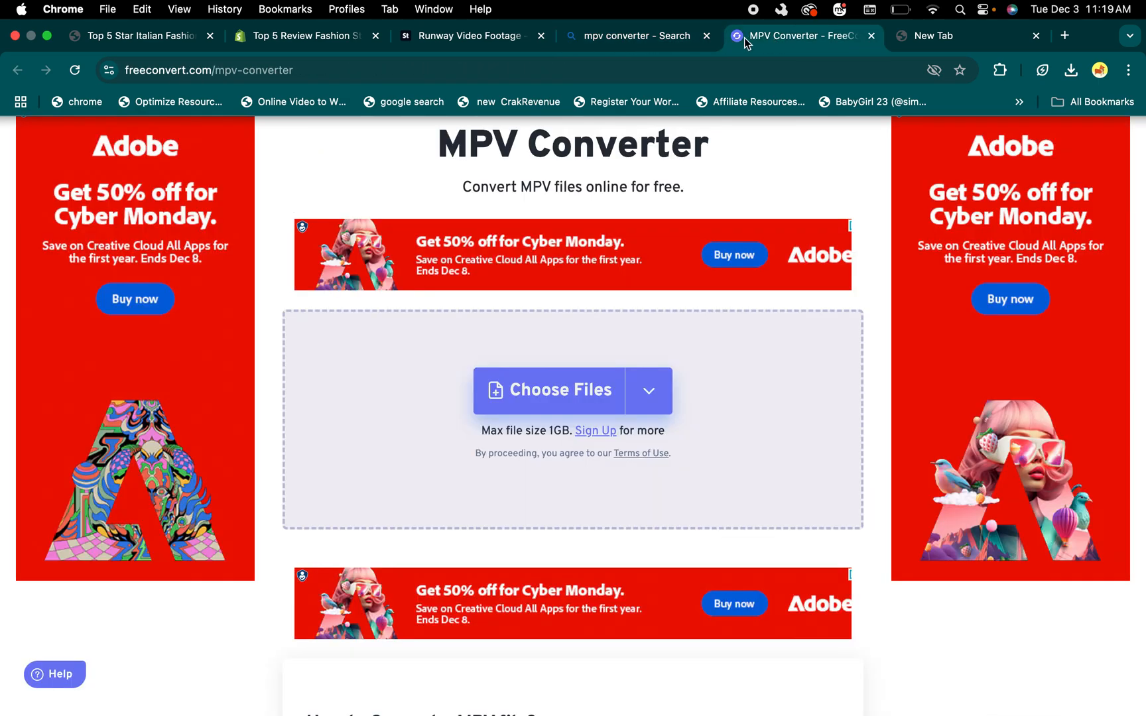
pyautogui.click(642, 44)
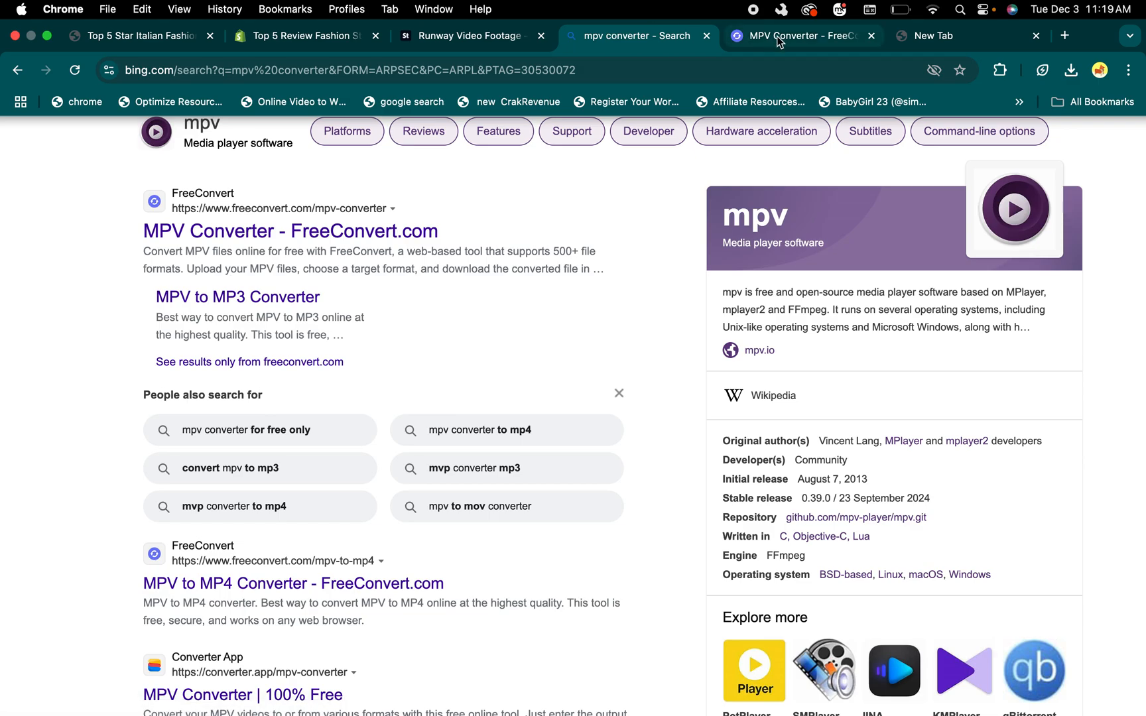
pyautogui.click(780, 40)
pyautogui.moveTo(584, 389)
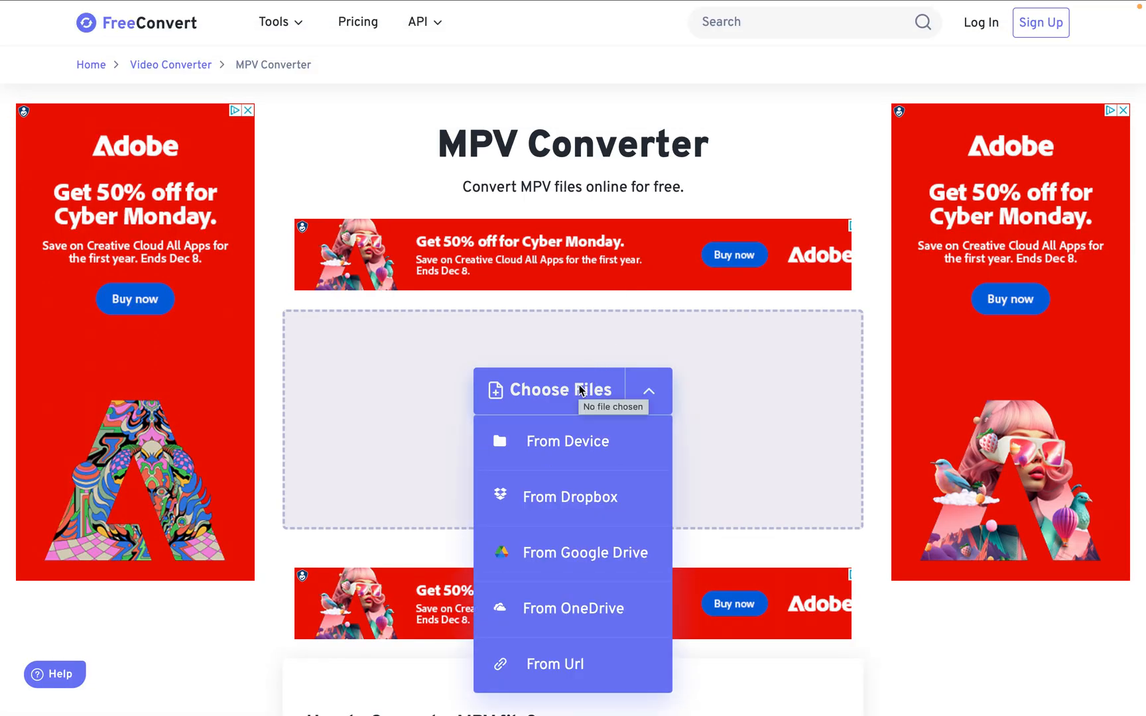
pyautogui.moveTo(599, 7)
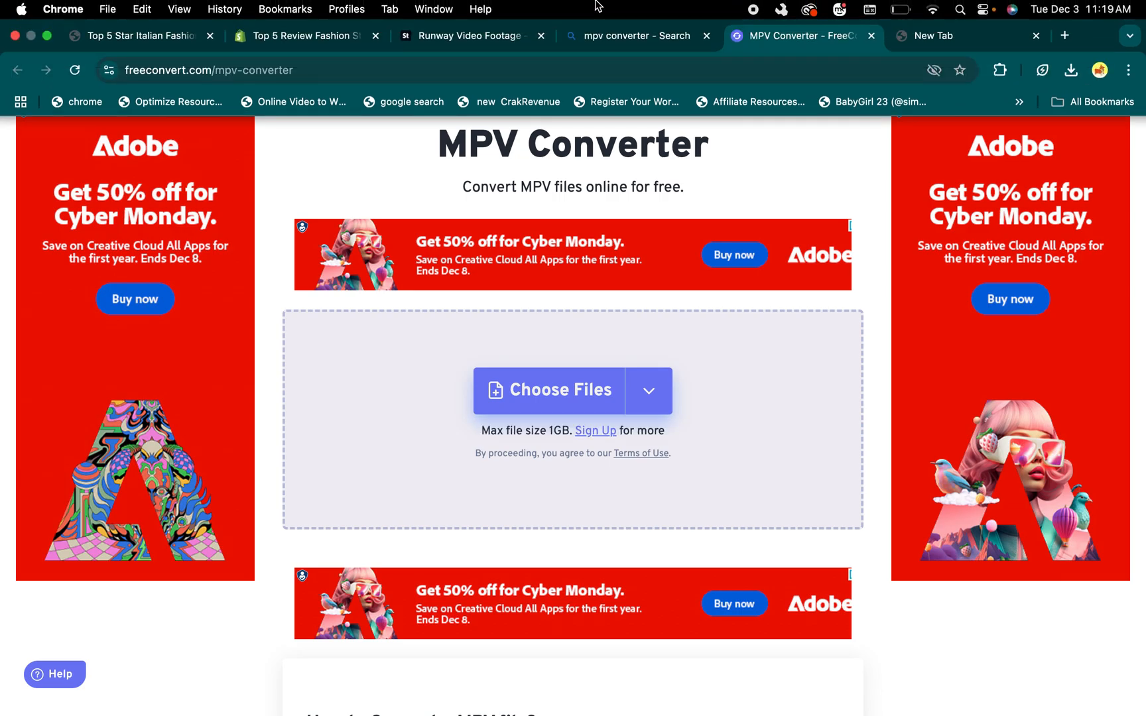
# Go to the store's Shopify theme editor and exit it to the admin's Themes page
pyautogui.click(308, 37)
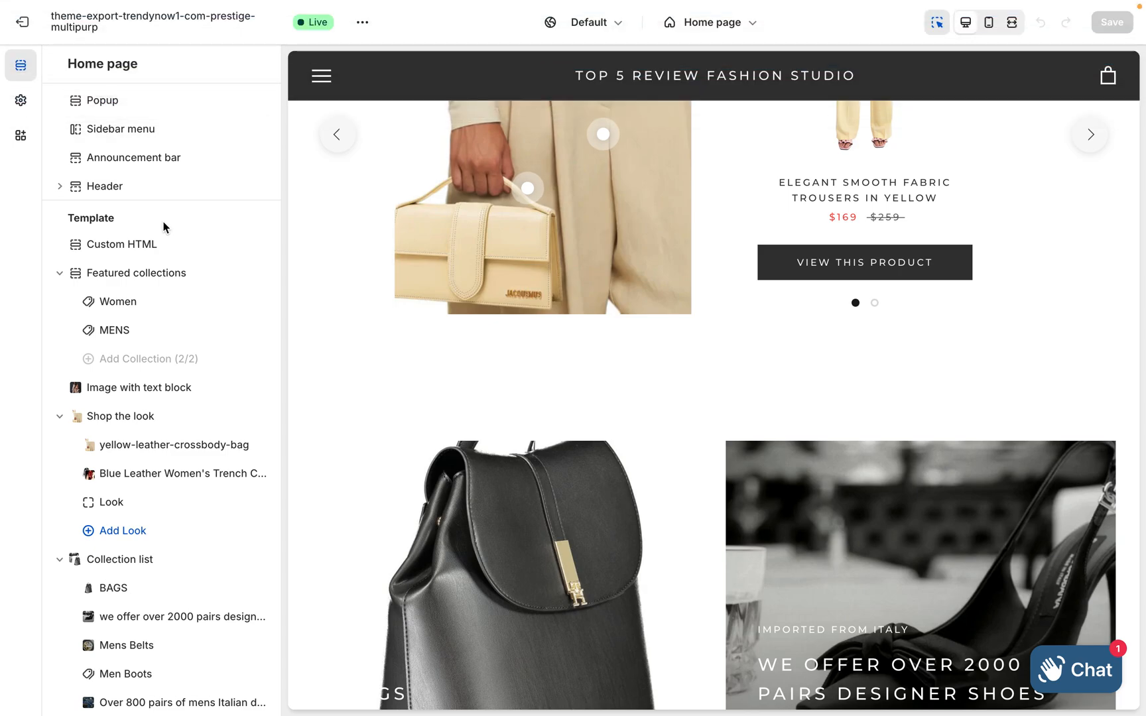
pyautogui.click(22, 30)
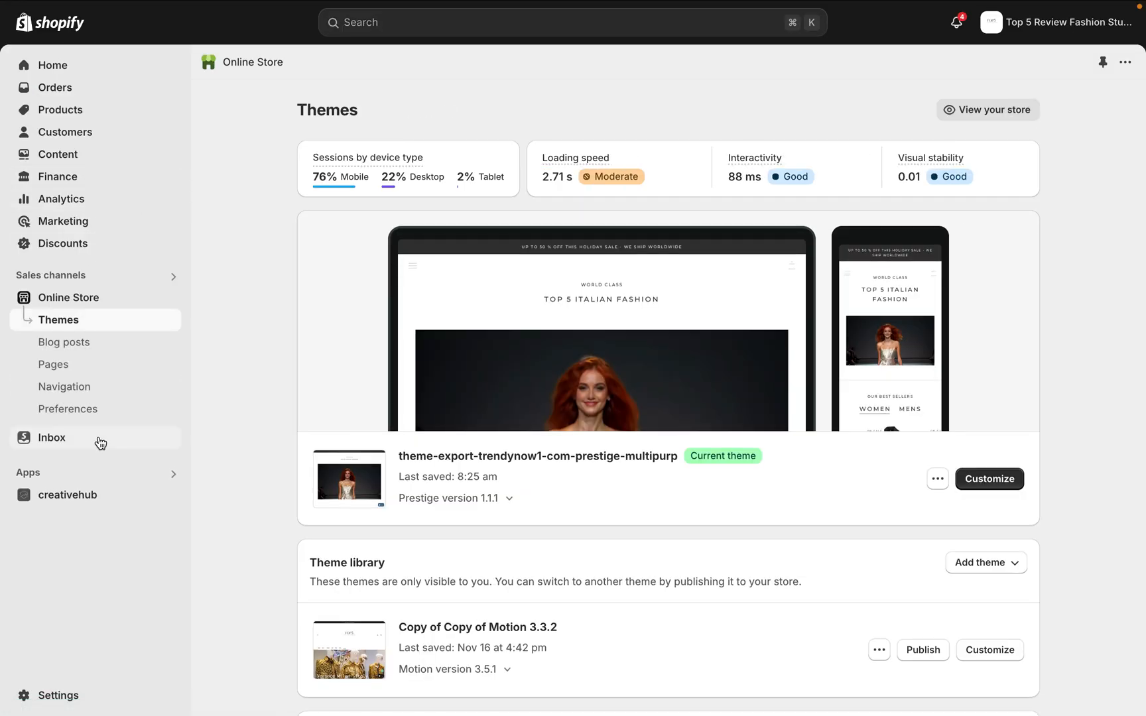
pyautogui.click(58, 696)
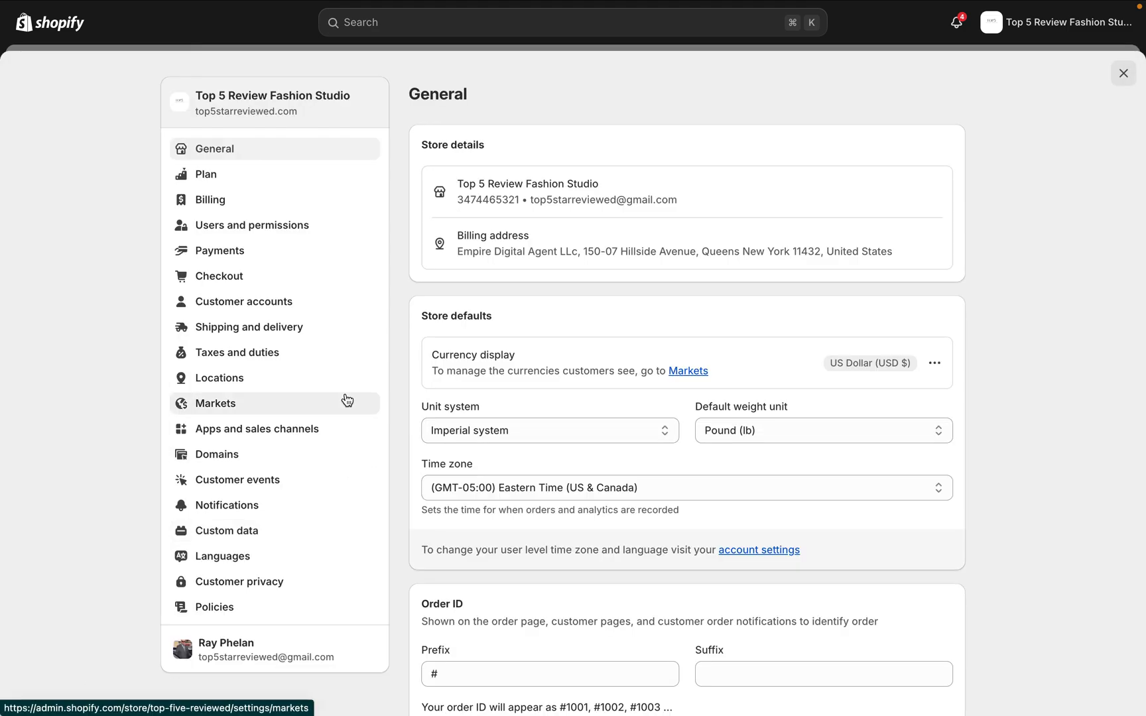
pyautogui.scroll(-3, 346, 399)
pyautogui.scroll(3, 346, 399)
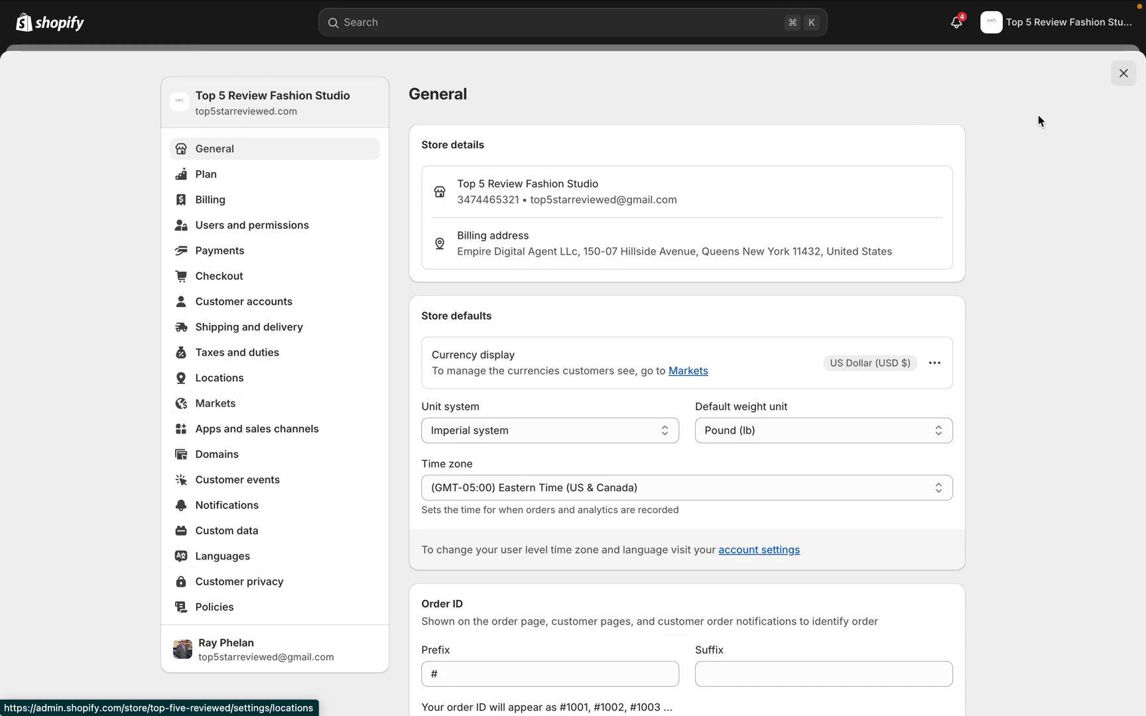
pyautogui.click(1121, 74)
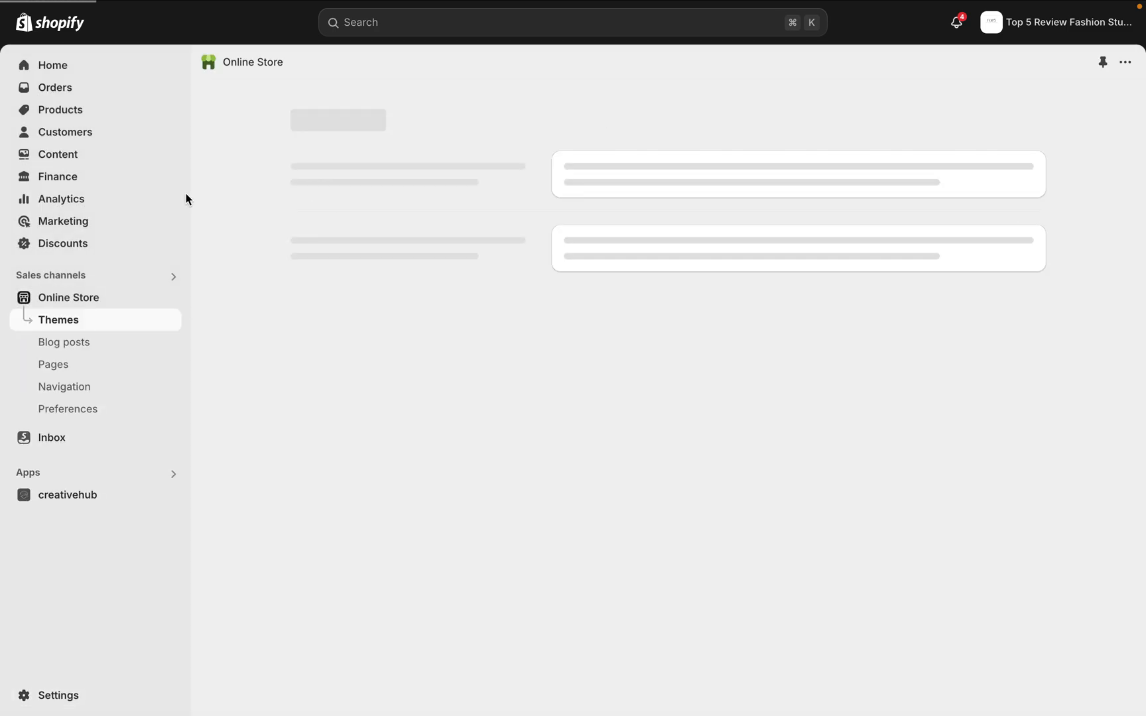
# Upload AdobeStock_871933966.mov from the Desktop to the store's content files
pyautogui.click(56, 153)
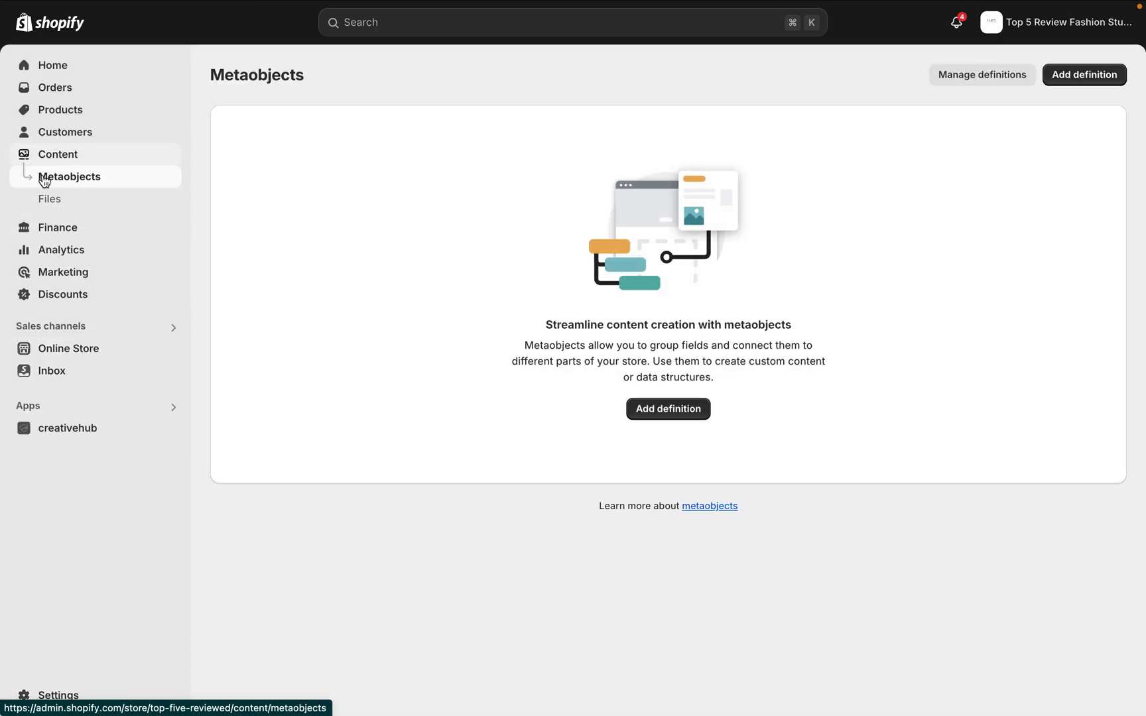
pyautogui.click(47, 200)
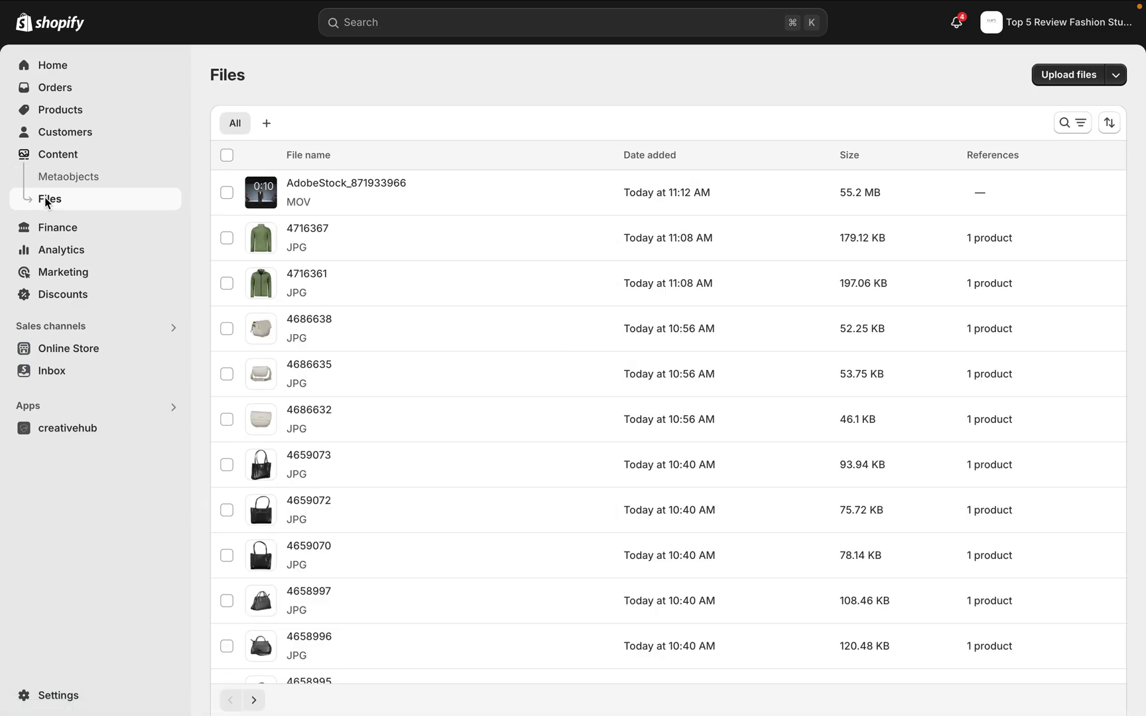
pyautogui.click(1059, 76)
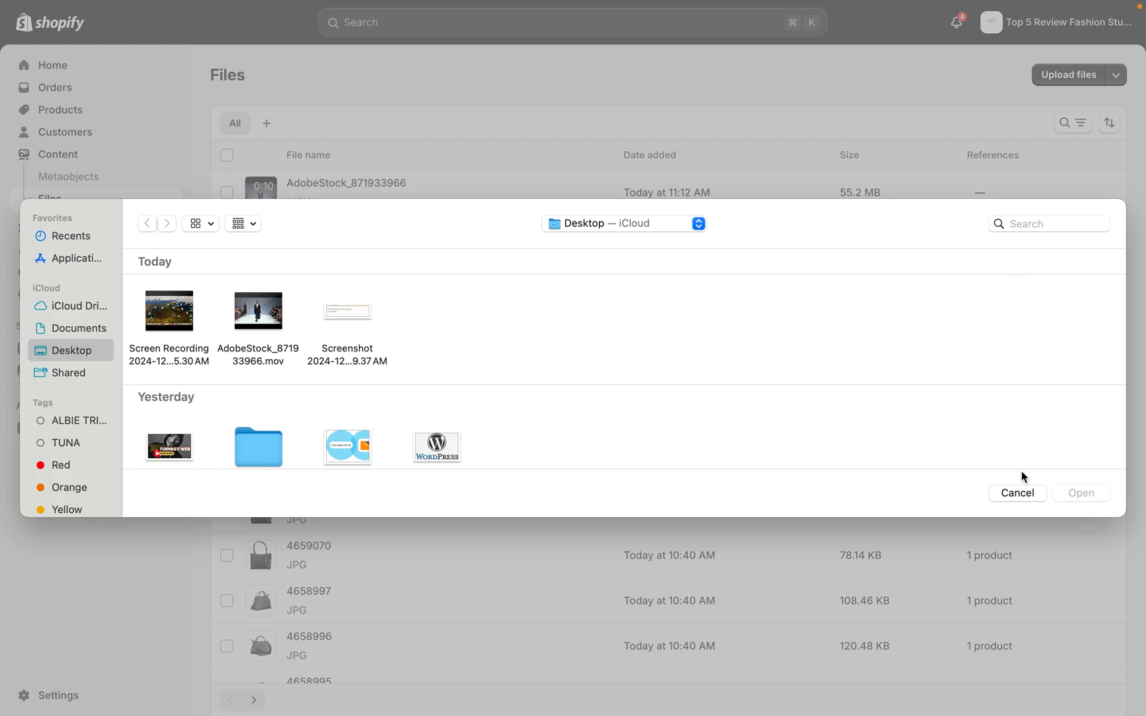
pyautogui.click(1019, 495)
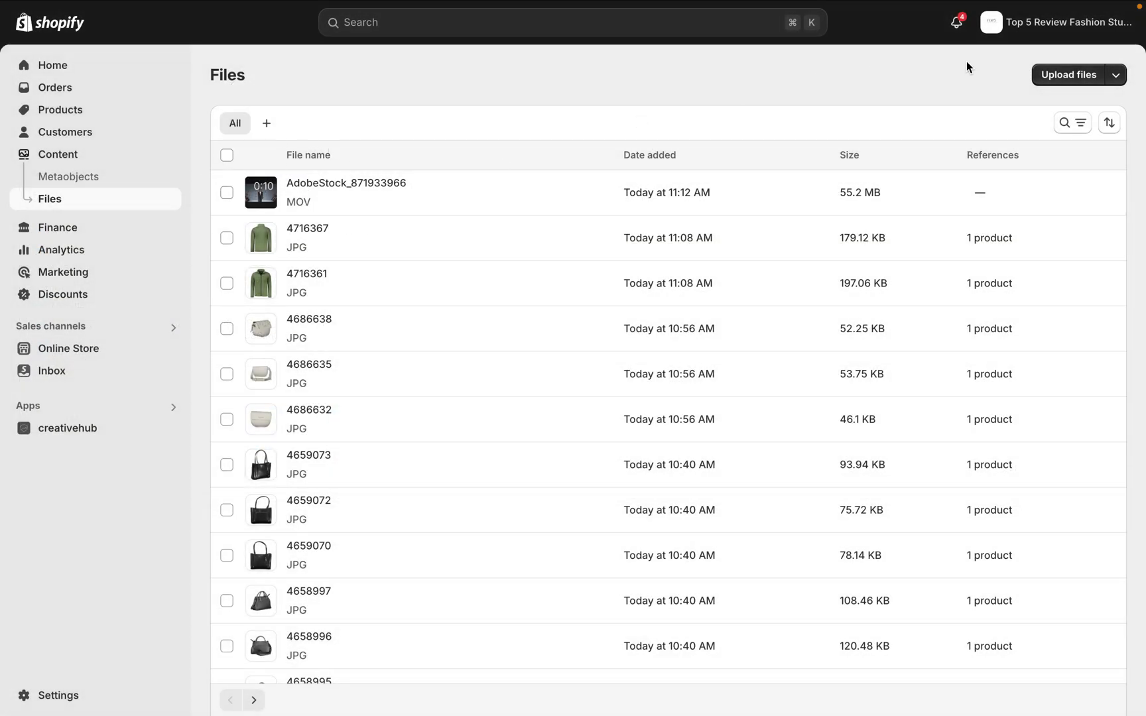
pyautogui.click(1072, 77)
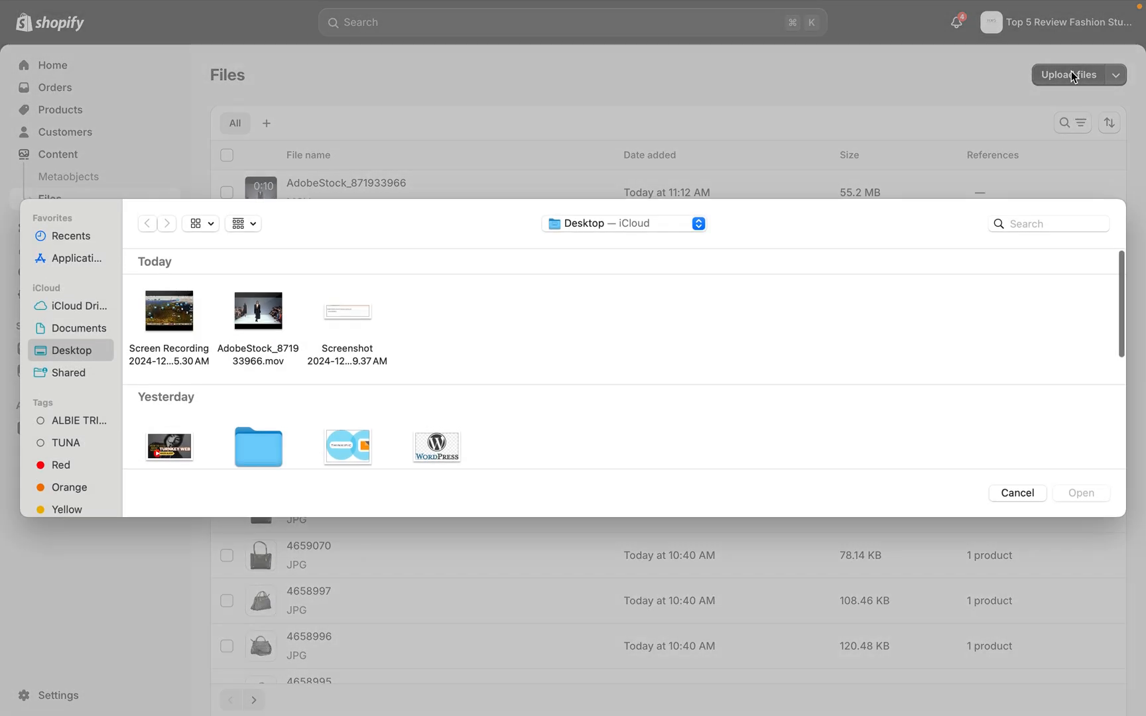
pyautogui.click(269, 305)
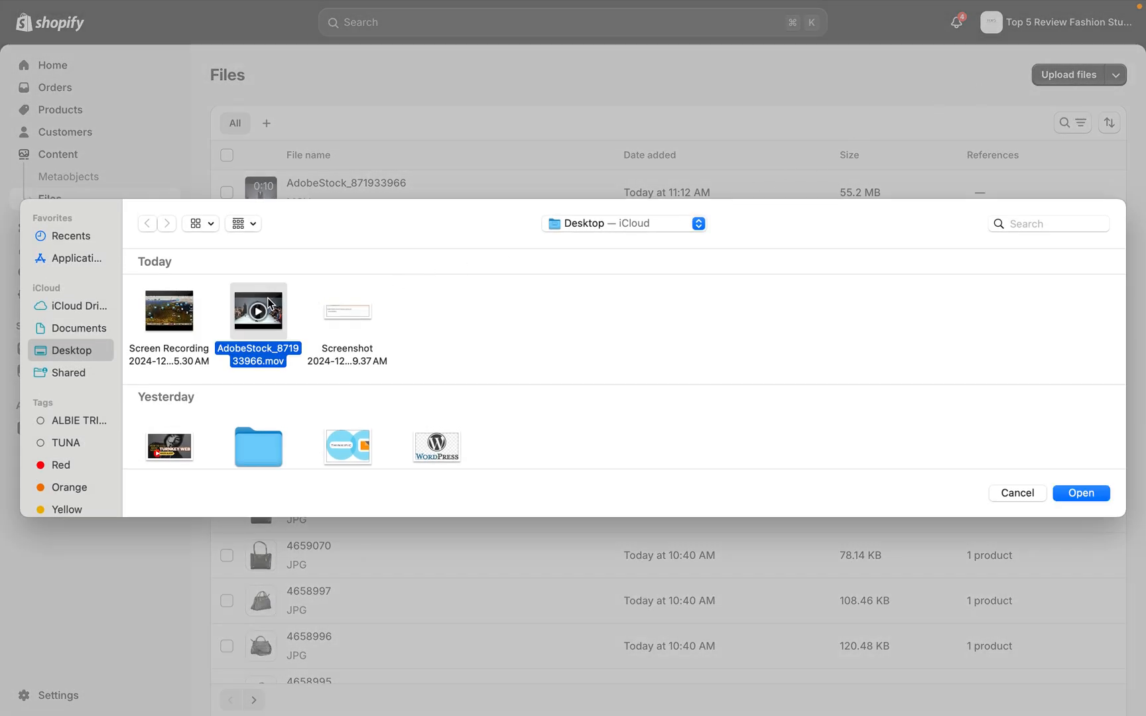
pyautogui.click(1088, 494)
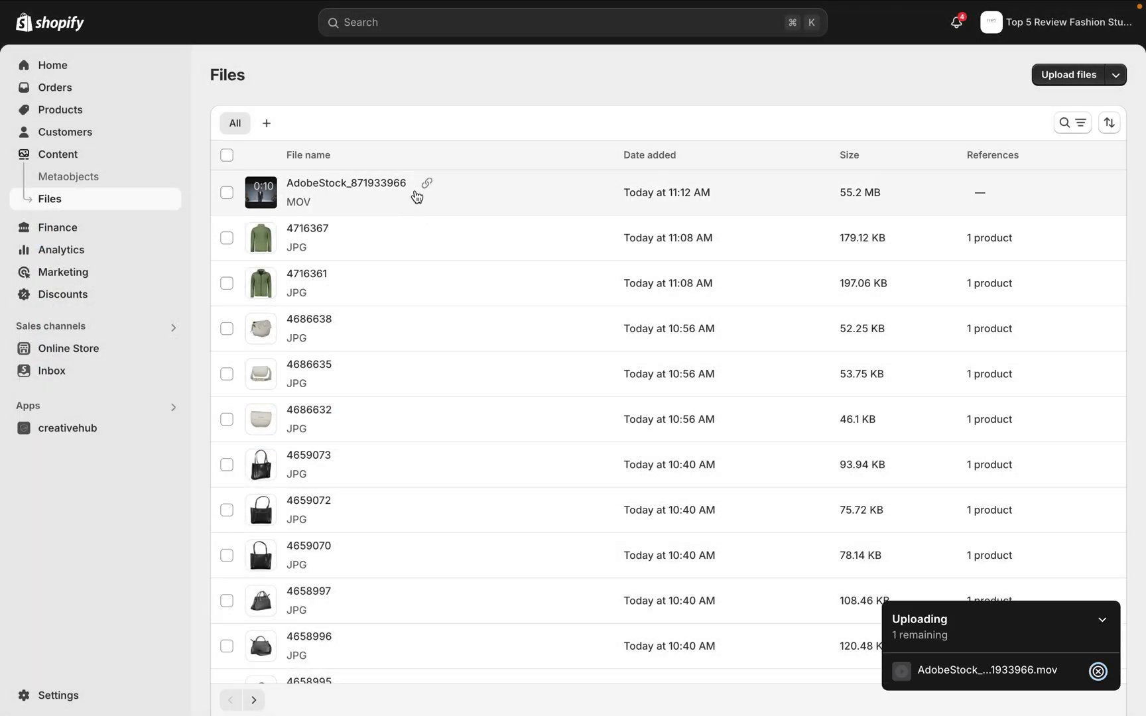
# Copy the link of the AdobeStock_871933966 video file and switch to the video code note in Notes
pyautogui.click(428, 185)
pyautogui.hotkey('ctrl', 'Left')
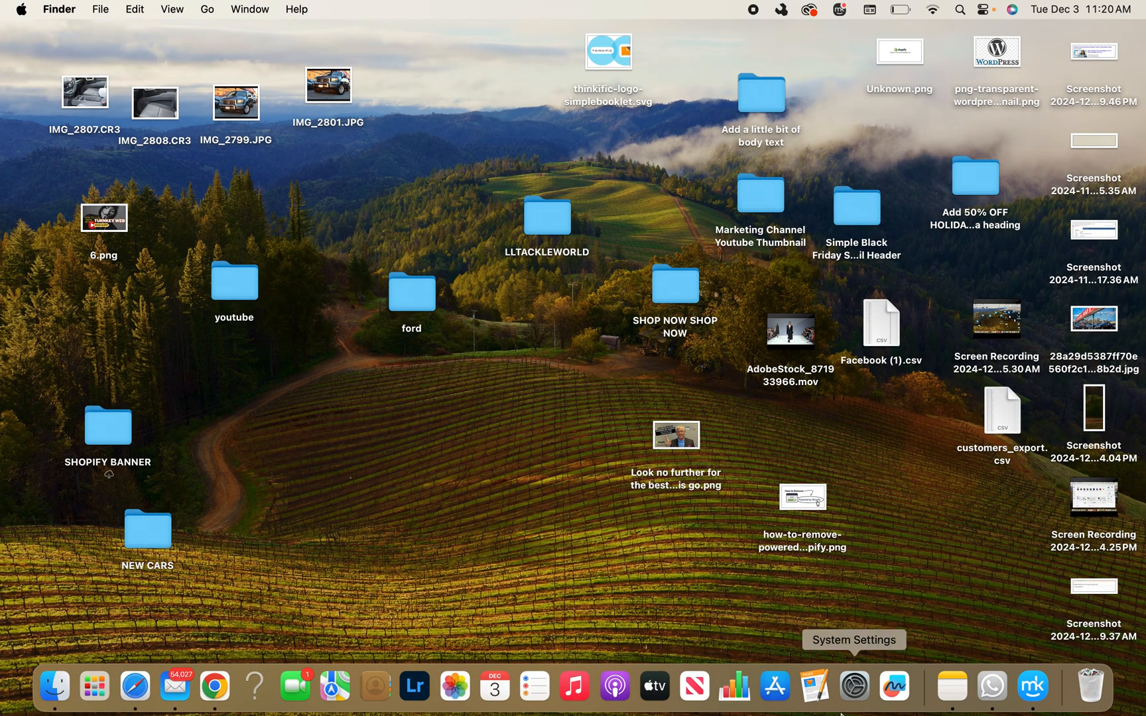
pyautogui.click(952, 686)
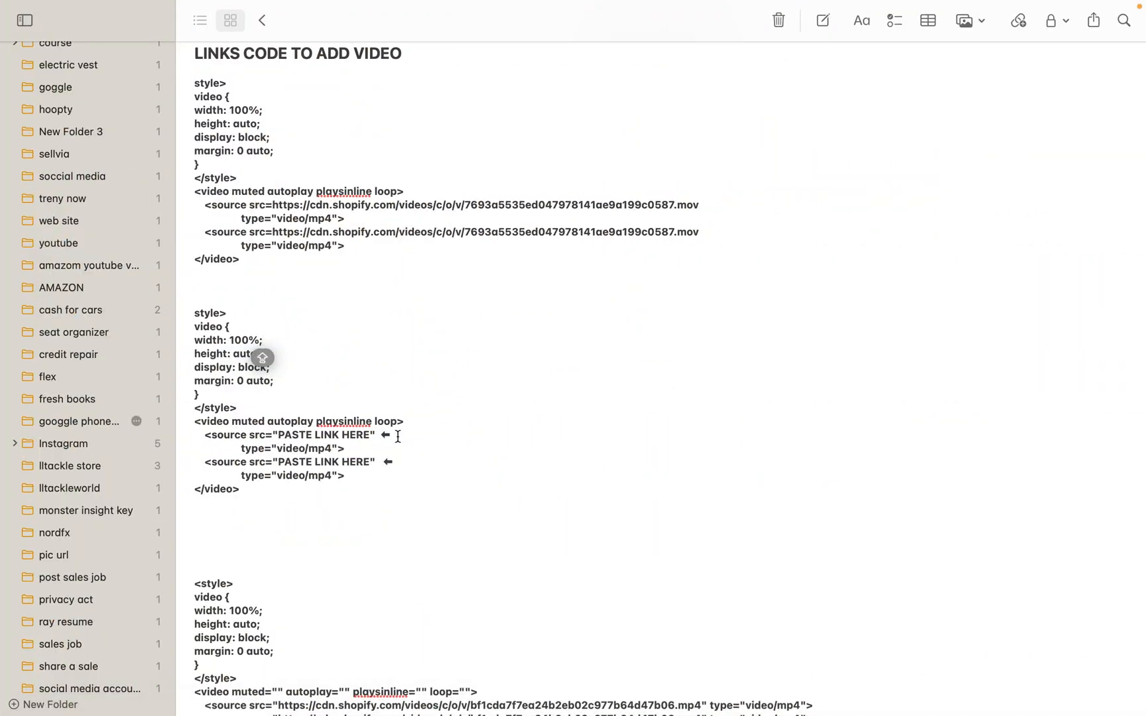
# Replace both "PASTE LINK HERE" placeholders, including their quotes and arrows, in the second code block with the copied video link
pyautogui.moveTo(398, 436); pyautogui.dragTo(352, 437)
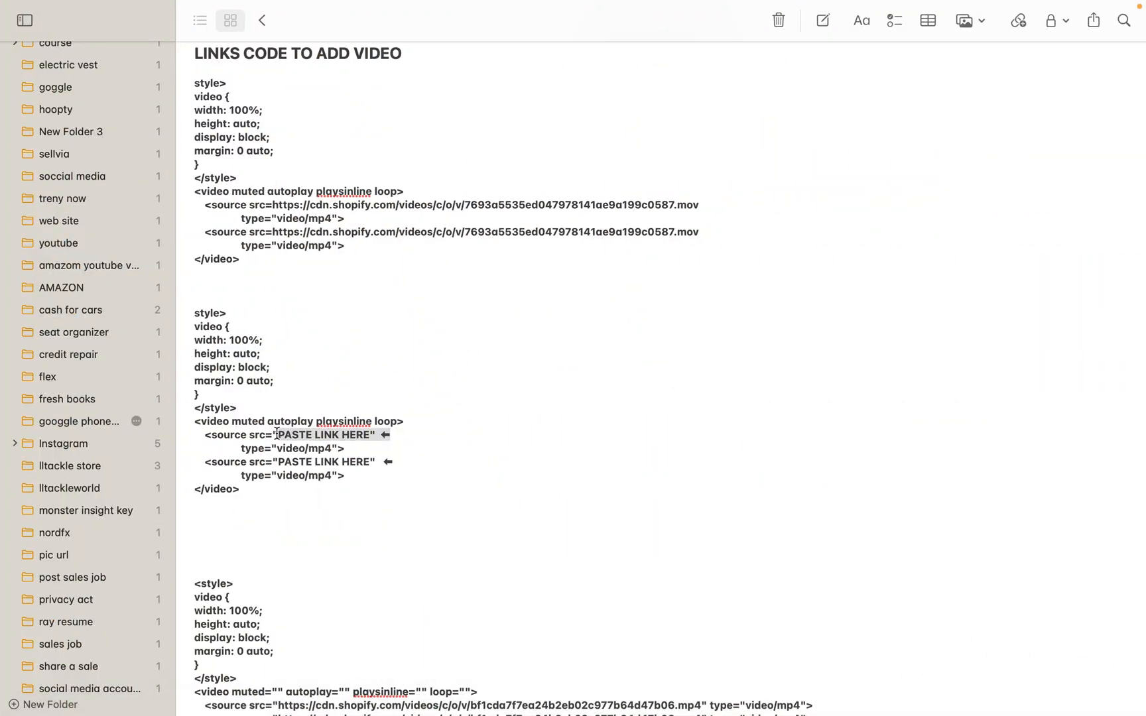
pyautogui.press('BackSpace')
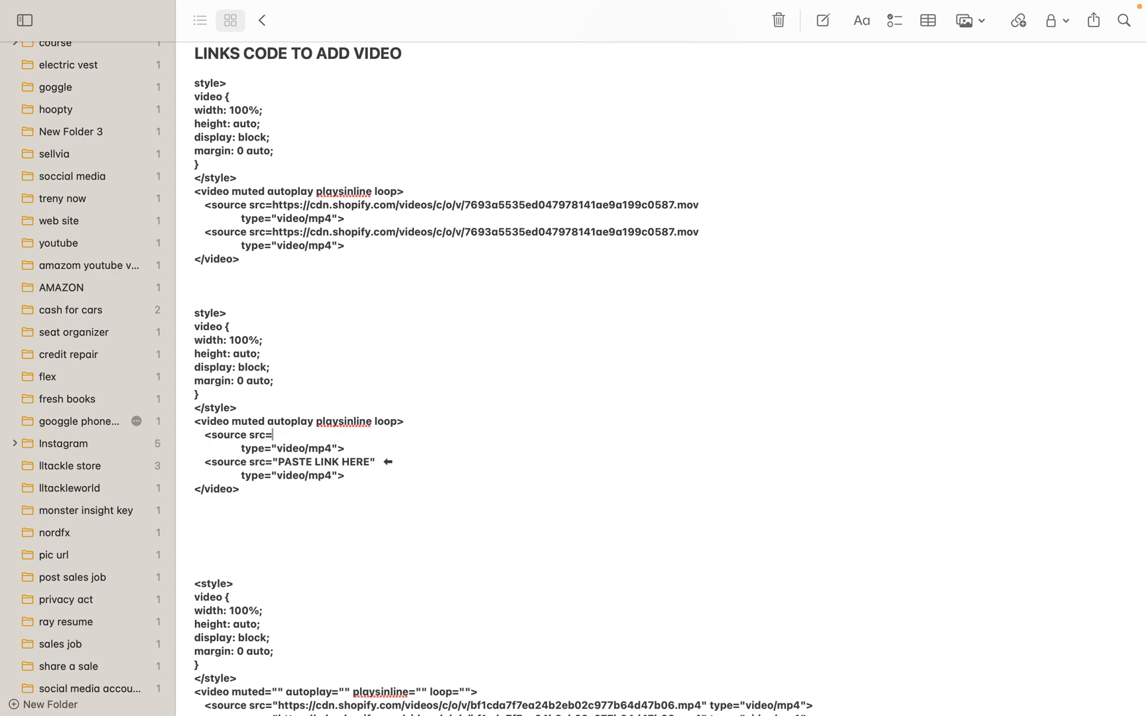
pyautogui.write('https://cdn.shopify.com/videos/c/o/v/7693a5535ed047978141ae9a199c0587.mov')
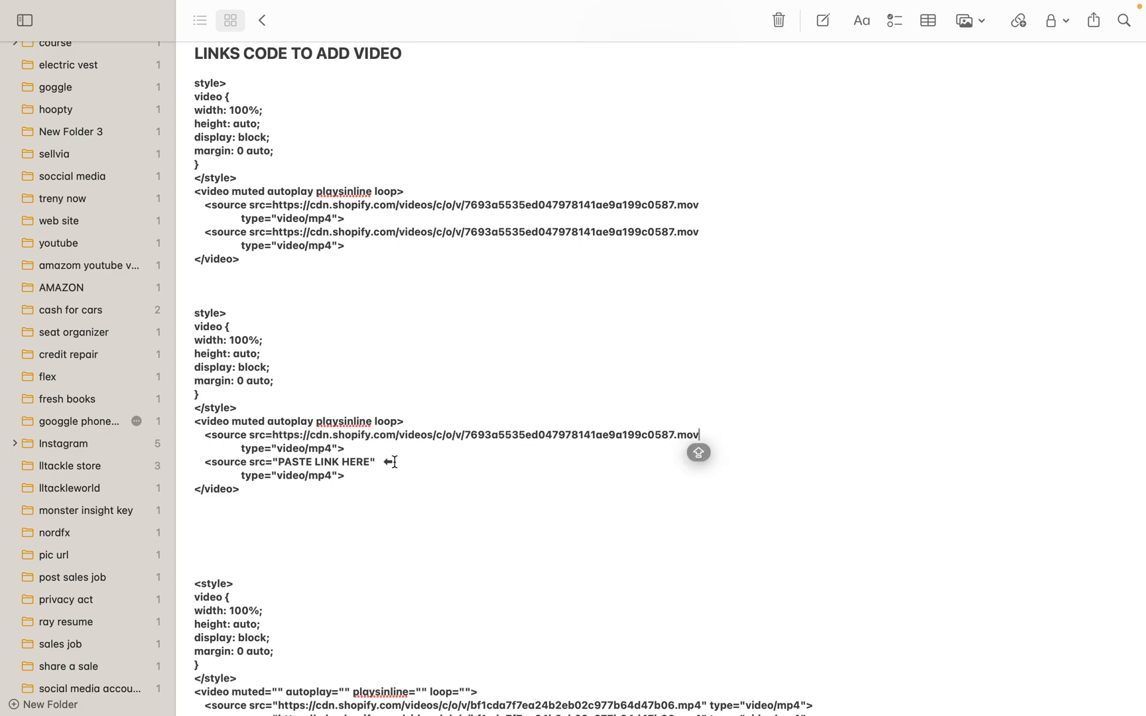
pyautogui.click(396, 462)
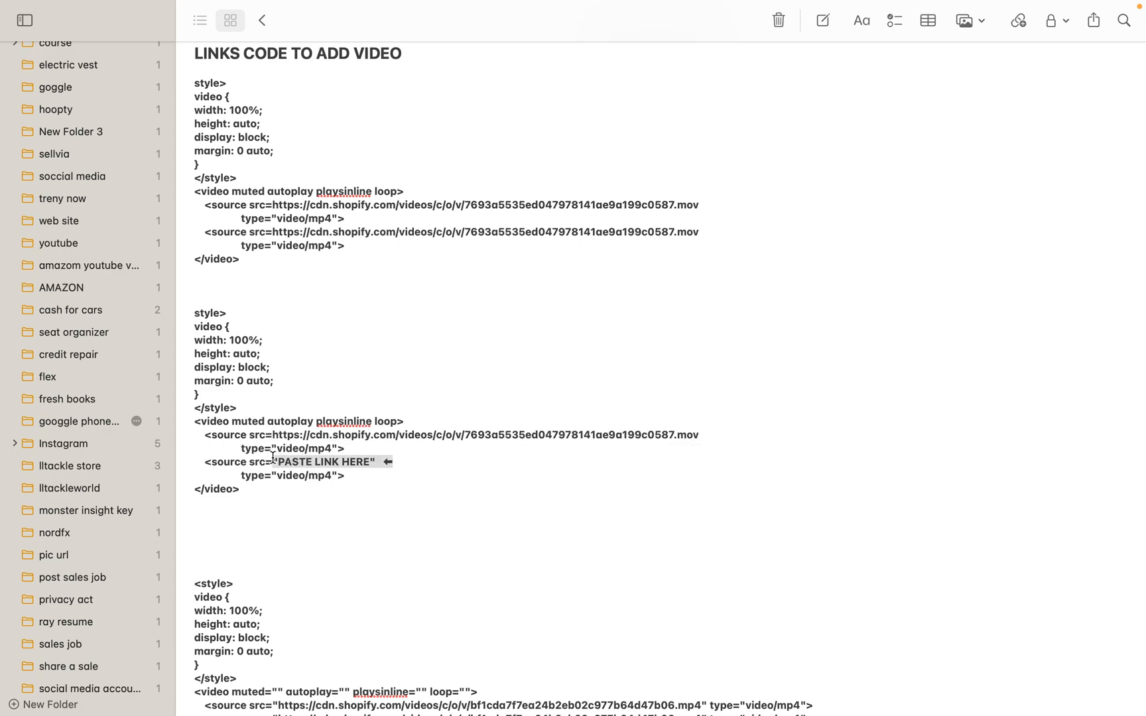
pyautogui.press('BackSpace')
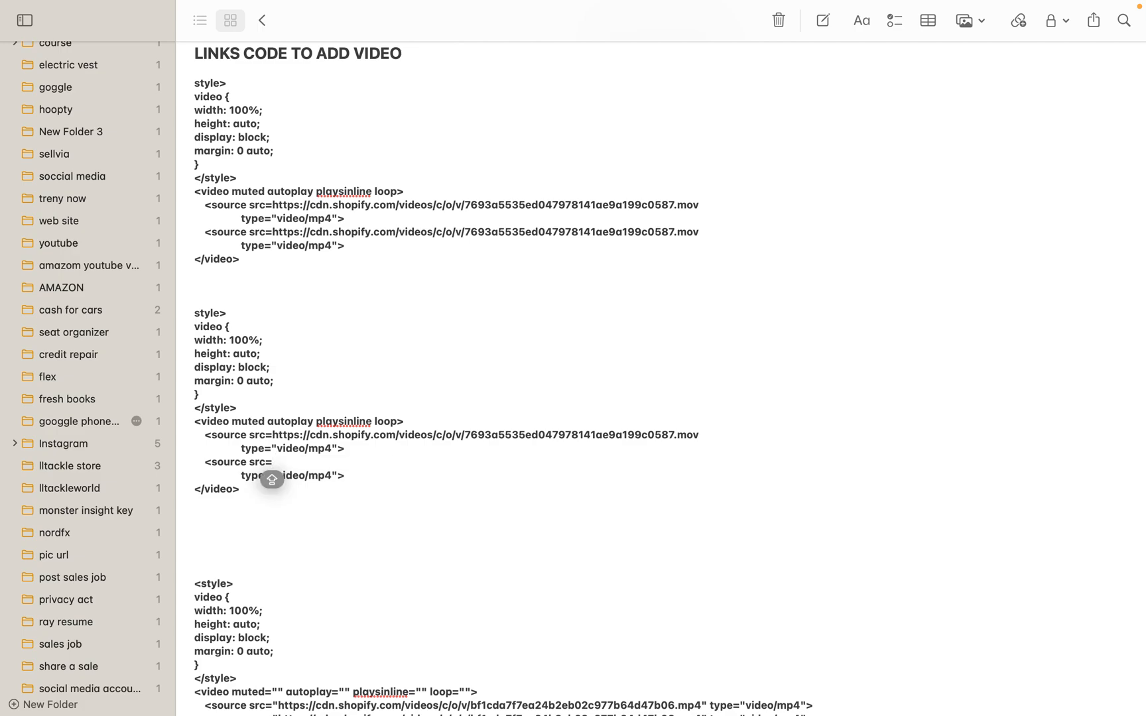
pyautogui.write('https://cdn.shopify.com/videos/c/o/v/7693a5535ed047978141ae9a199c0587.mov')
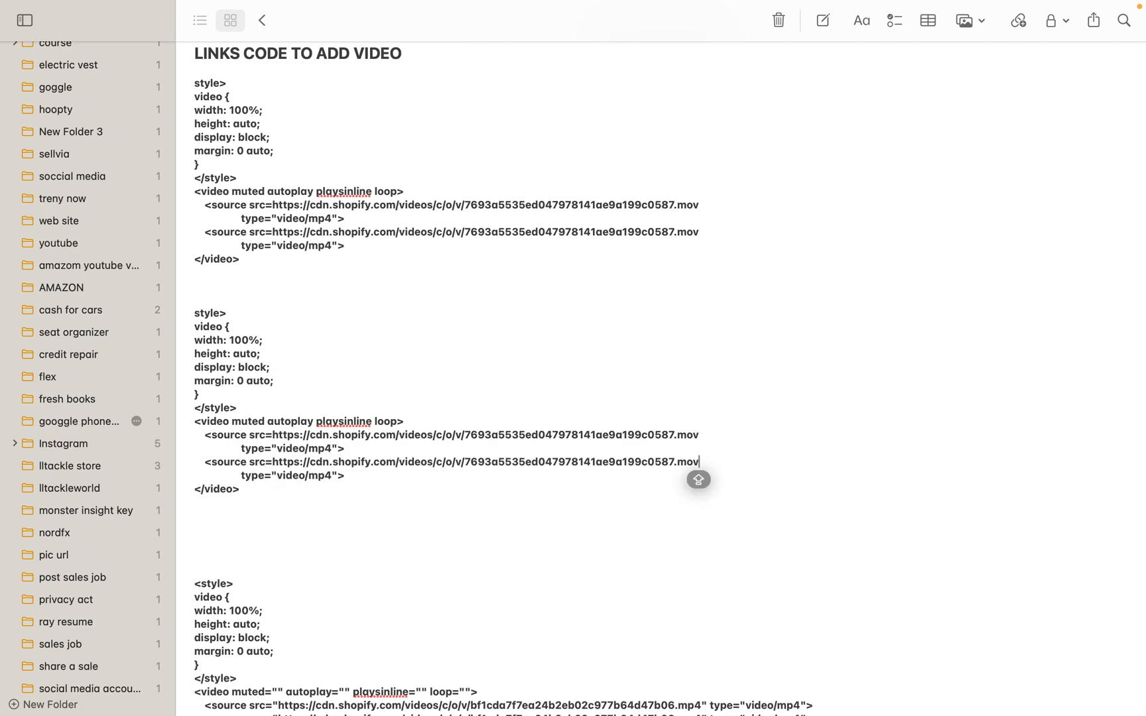
# Copy the entire second video code block from the note and switch back to the Shopify admin
pyautogui.click(301, 488)
pyautogui.moveTo(276, 495); pyautogui.dragTo(188, 312)
pyautogui.press('super+c')
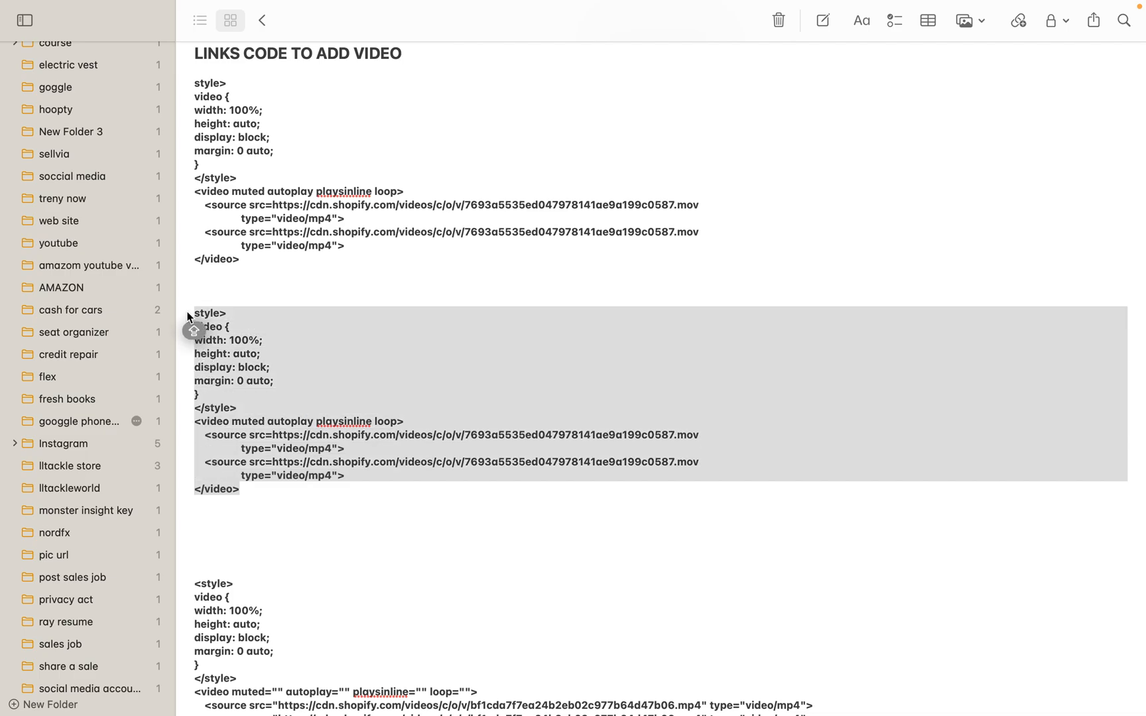
pyautogui.hotkey('ctrl', 'Right')
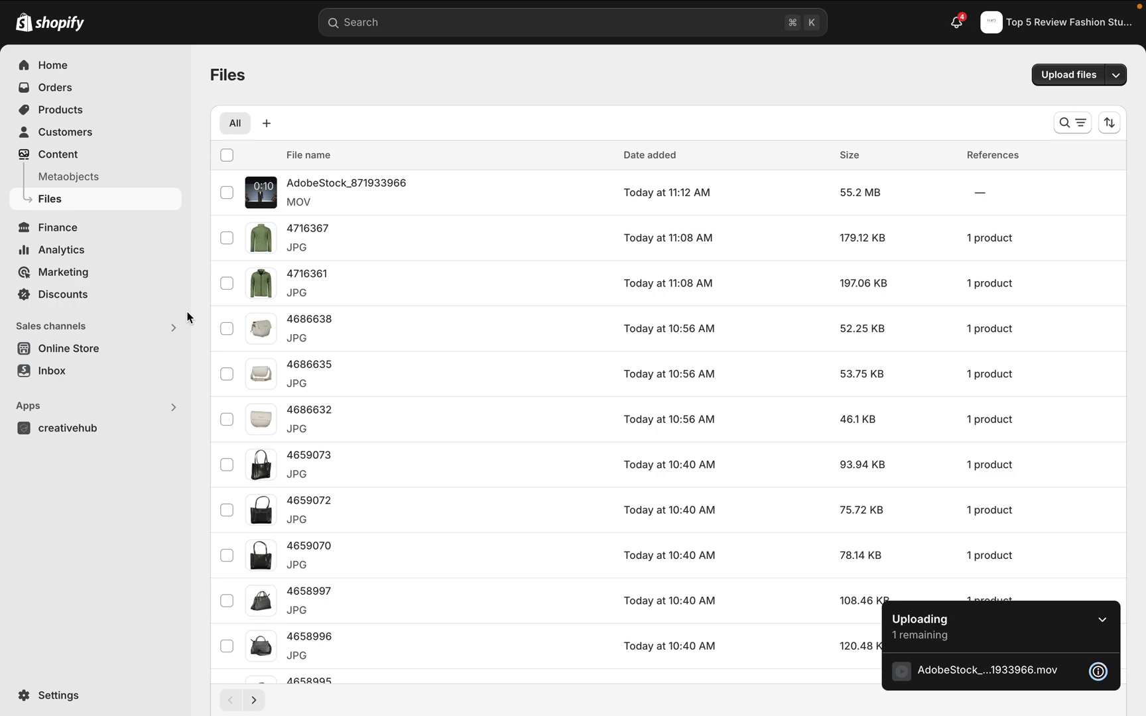
# Go to the online store's themes and open the current theme, theme-export-trendynow1-com-prestige-multipurp, for customization
pyautogui.moveTo(270, 4)
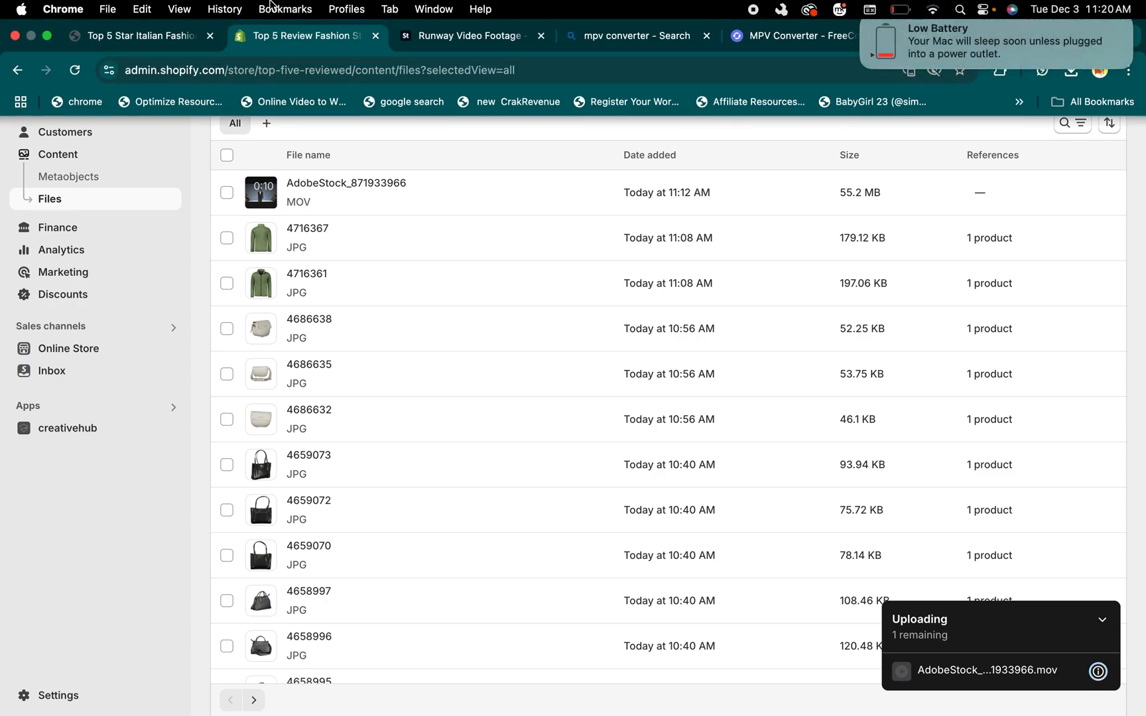
pyautogui.click(63, 352)
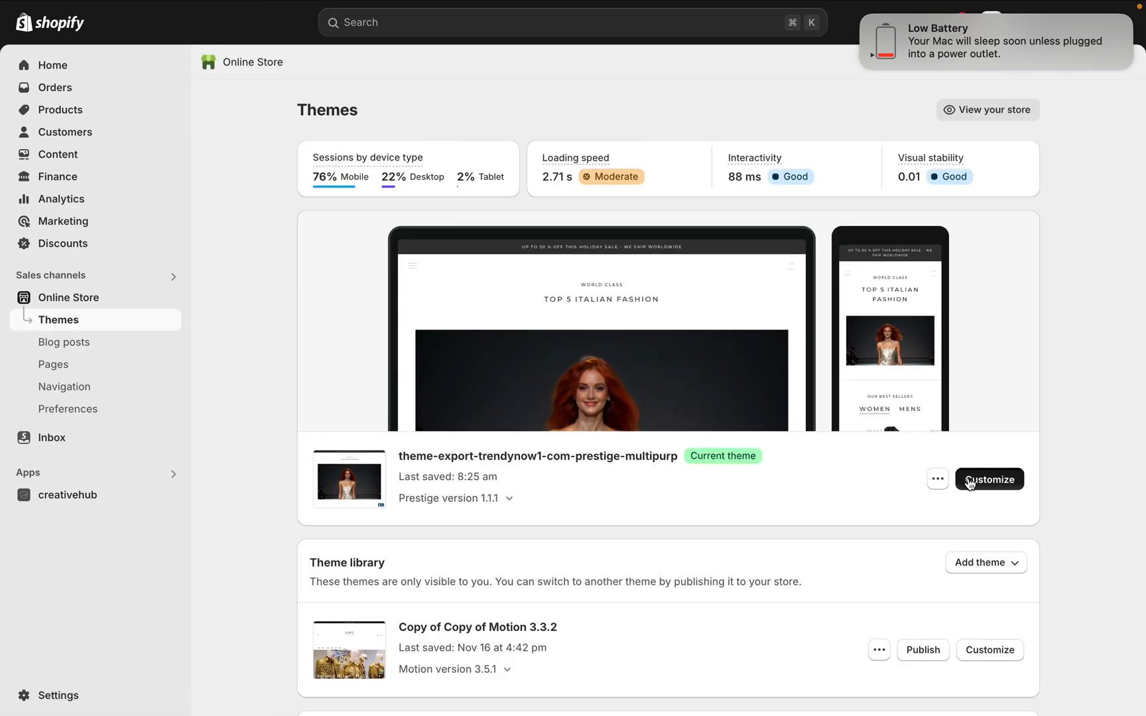
pyautogui.click(968, 477)
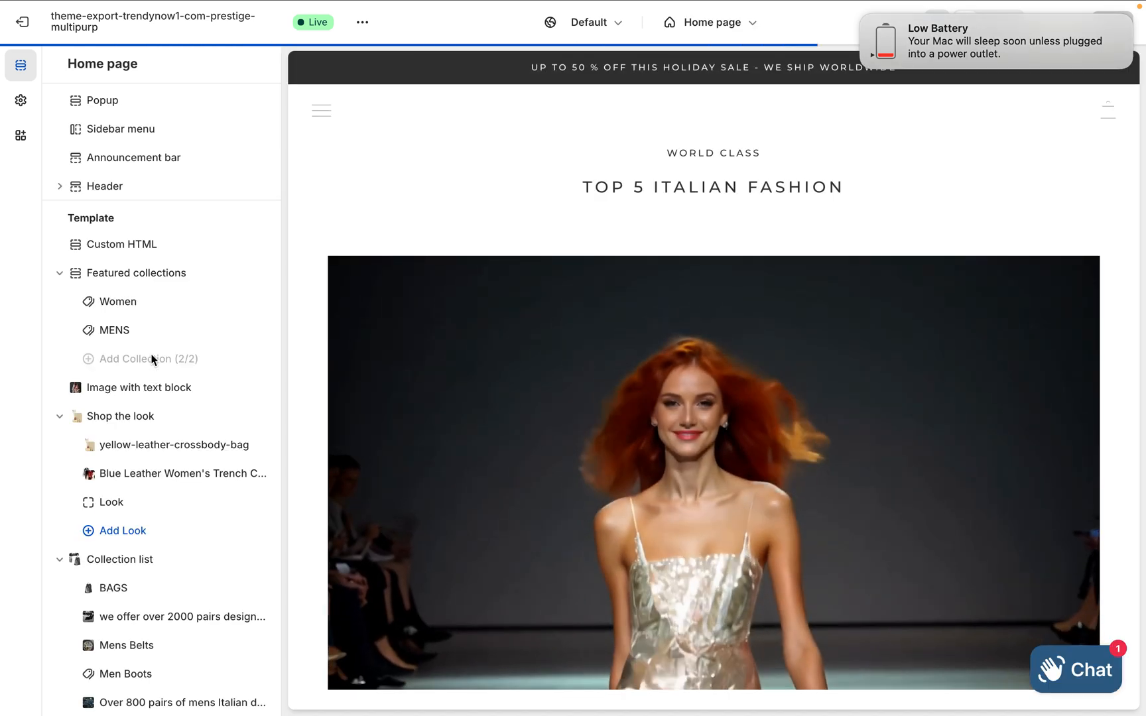
# Search the available sections for "HT" and add a Custom HTML section at the end of the home page template
pyautogui.scroll(-10, 152, 360)
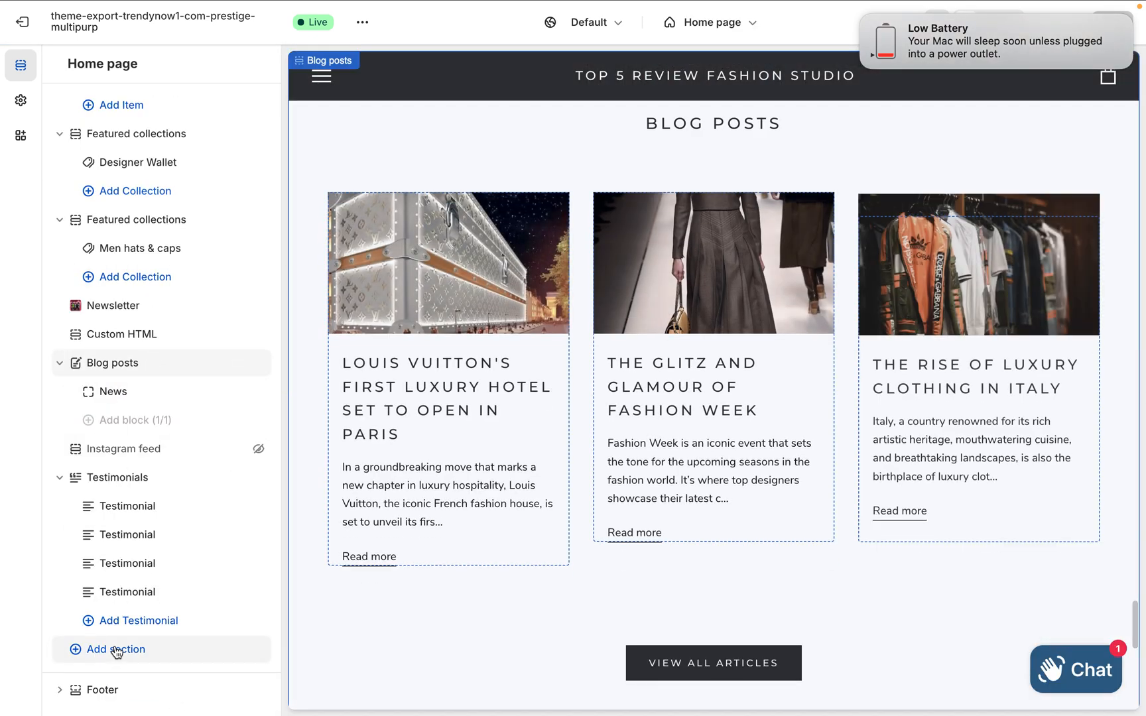
pyautogui.click(115, 649)
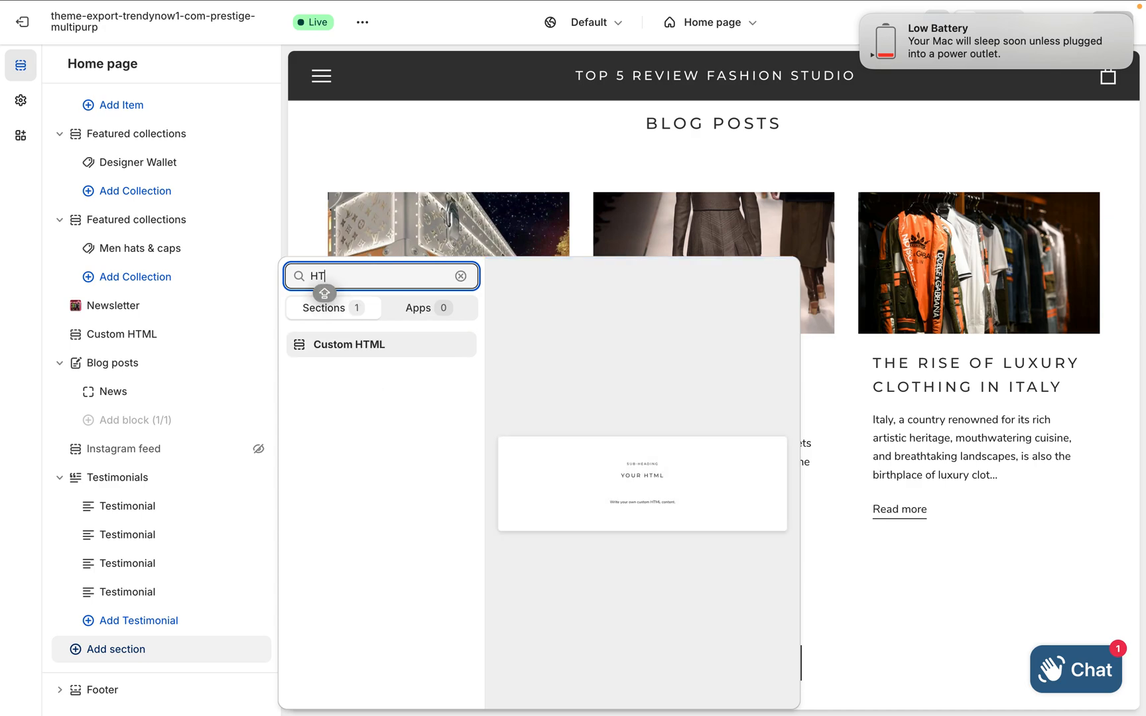
pyautogui.click(338, 346)
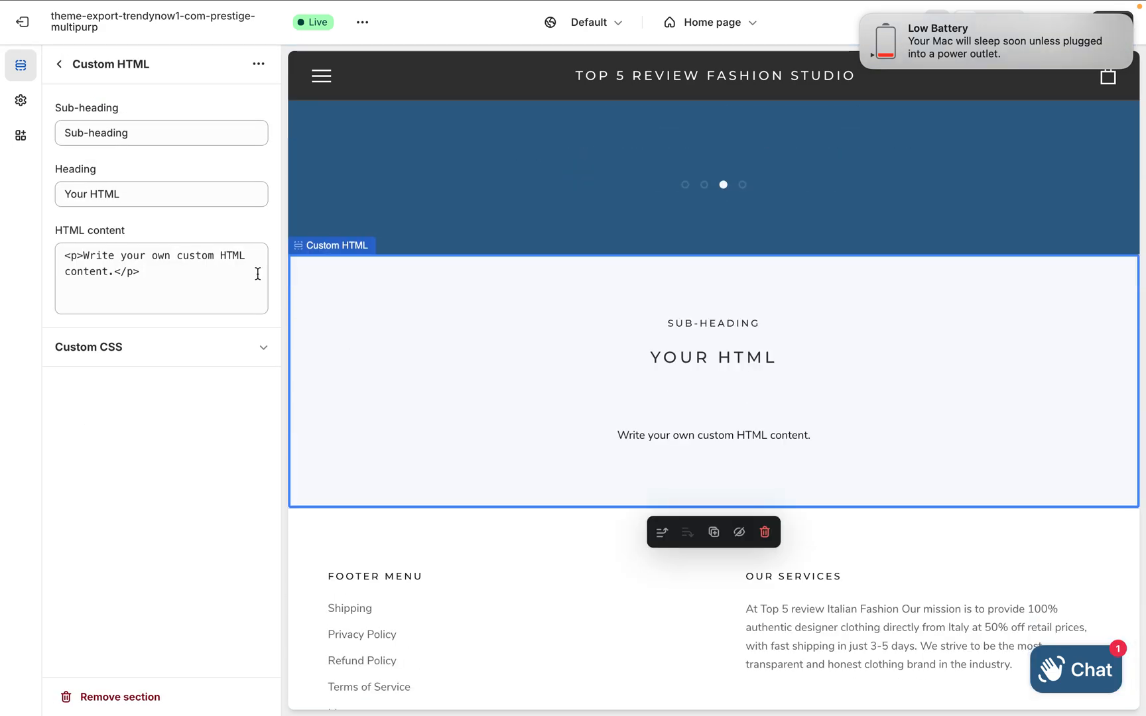
# Replace the placeholder paragraph in the new section's HTML content with the copied video code
pyautogui.click(150, 275)
pyautogui.keyDown('shift'); pyautogui.click(60, 252); pyautogui.keyUp('shift')
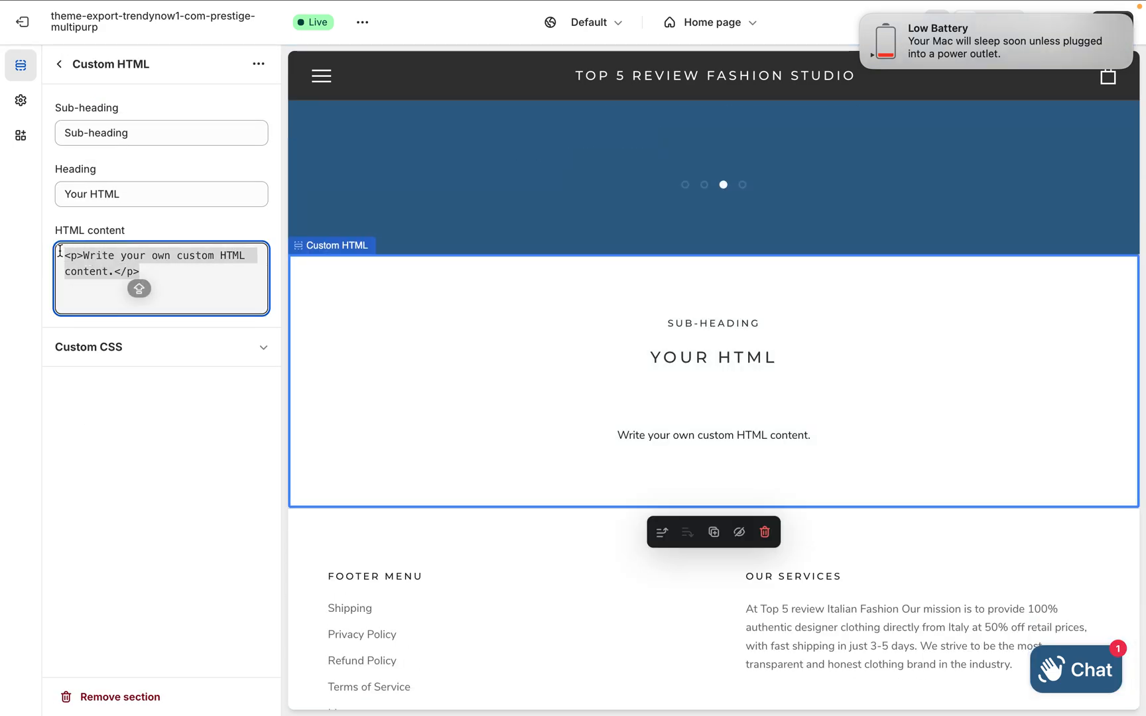
pyautogui.press('BackSpace')
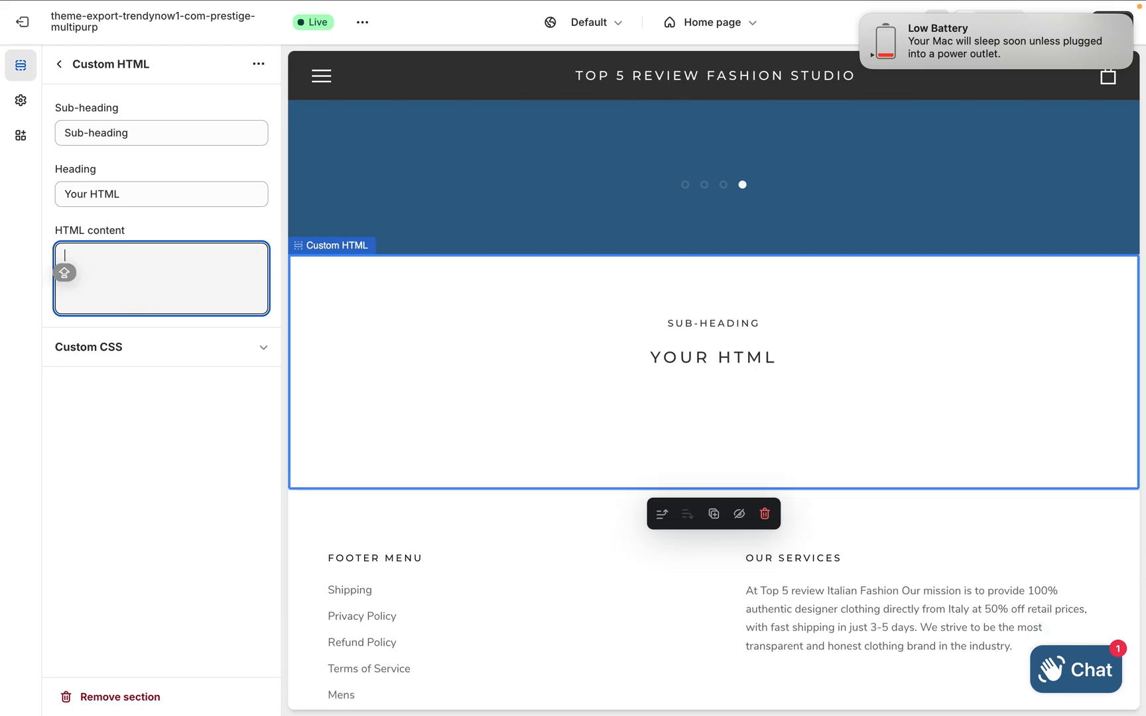
pyautogui.press('super+v')
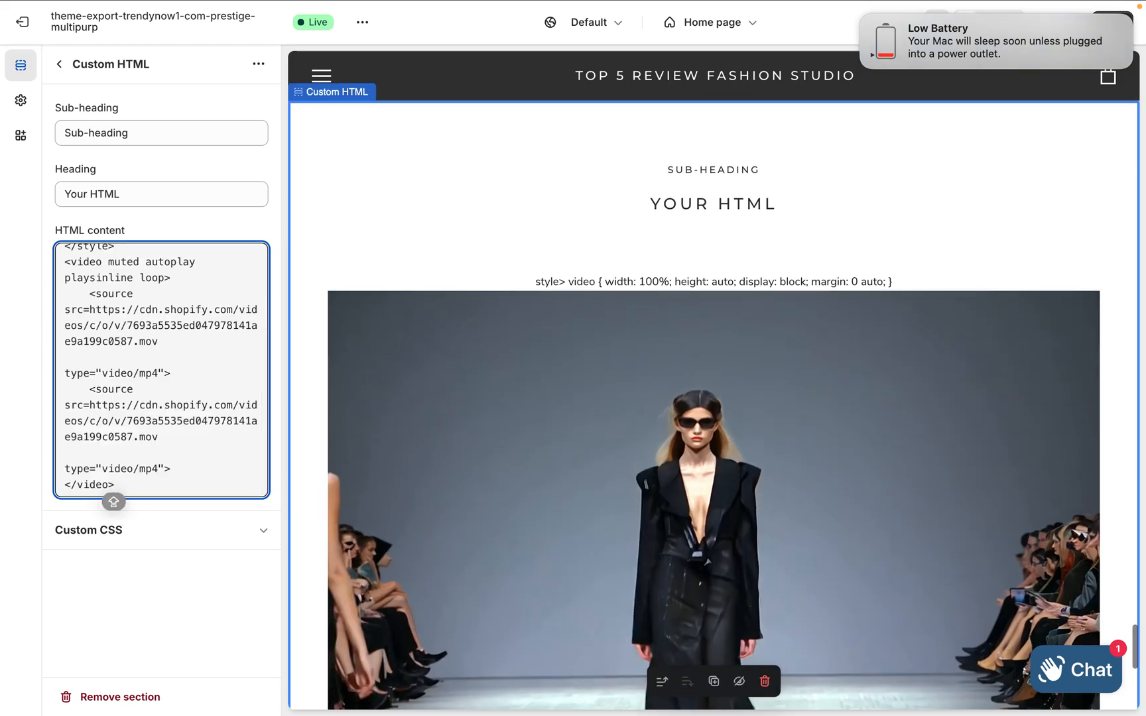
# Delete the CSS text from "style>" through the closing brace at the start of the section's HTML content
pyautogui.scroll(3, 131, 316)
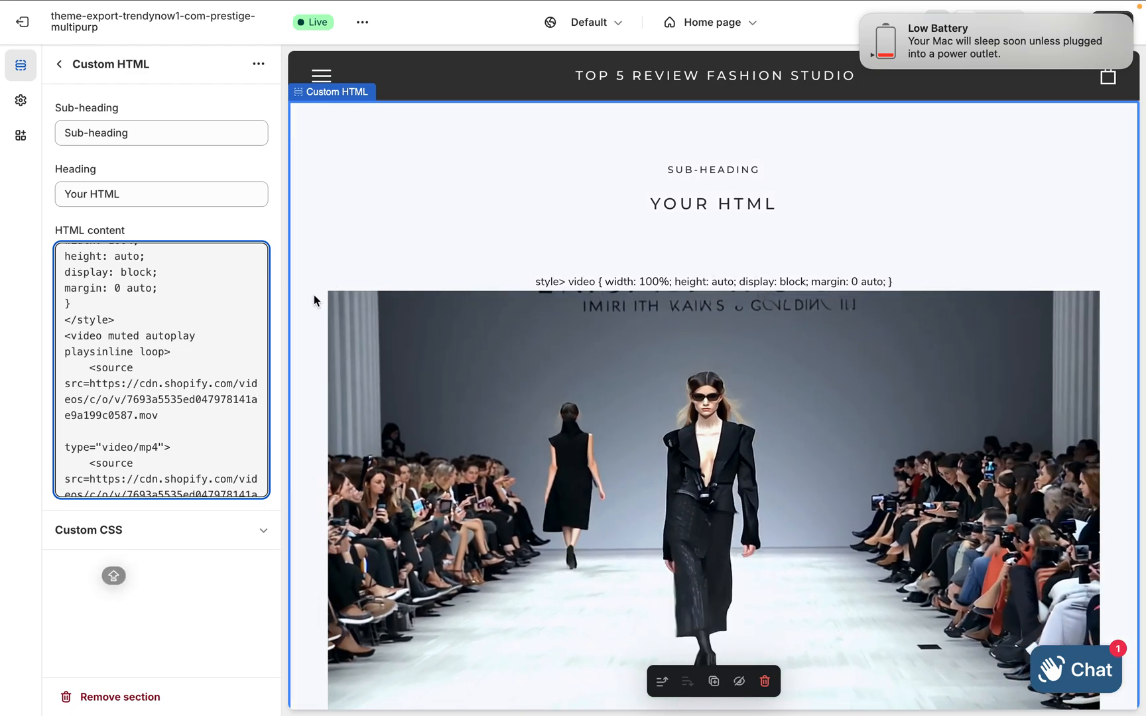
pyautogui.scroll(3, 179, 302)
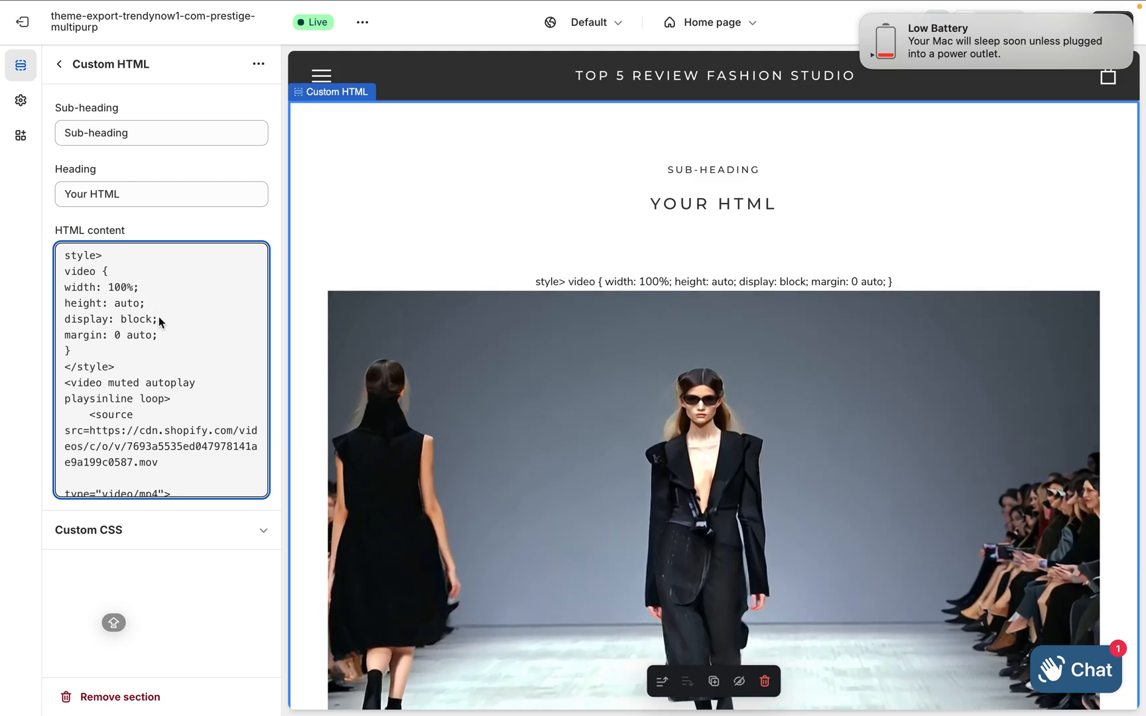
pyautogui.moveTo(74, 351); pyautogui.dragTo(60, 266)
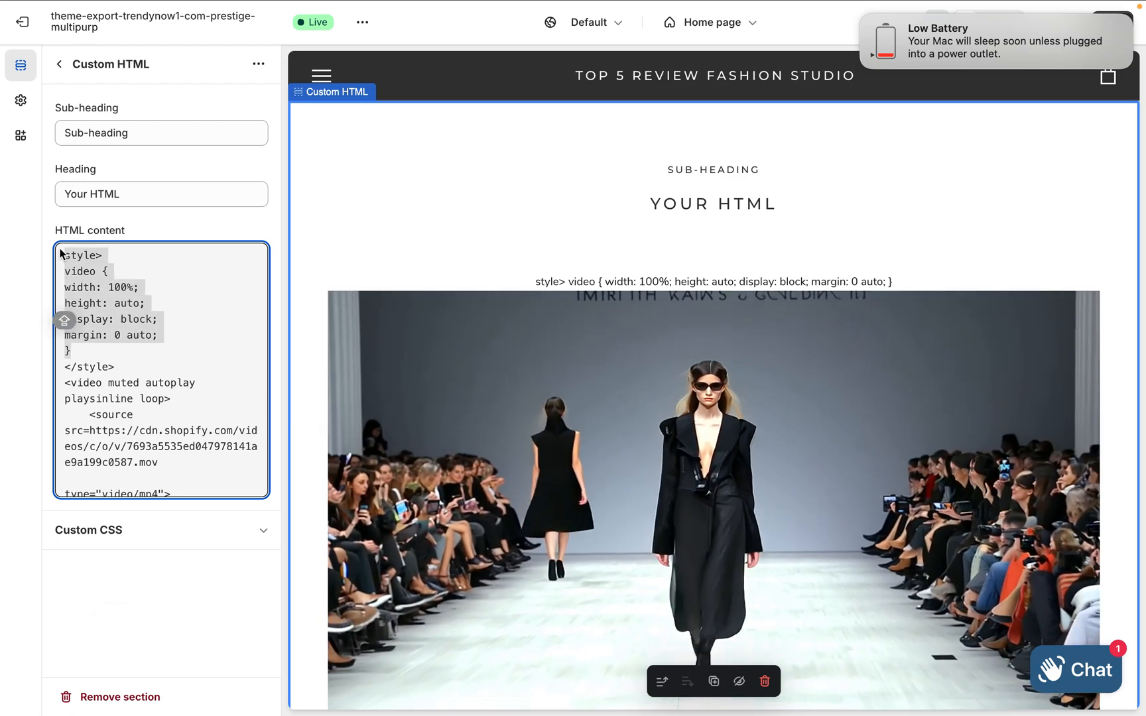
pyautogui.press('BackSpace')
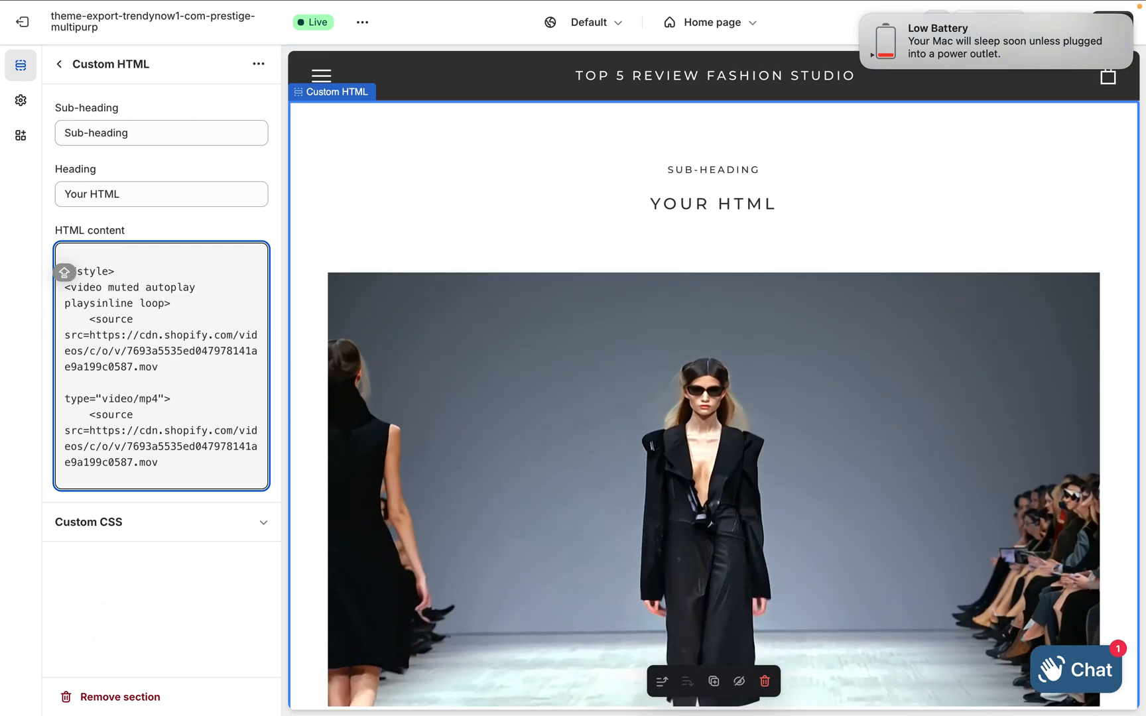
# Replace the Custom HTML section's sub-heading with "FASHION WEEK"
pyautogui.click(126, 141)
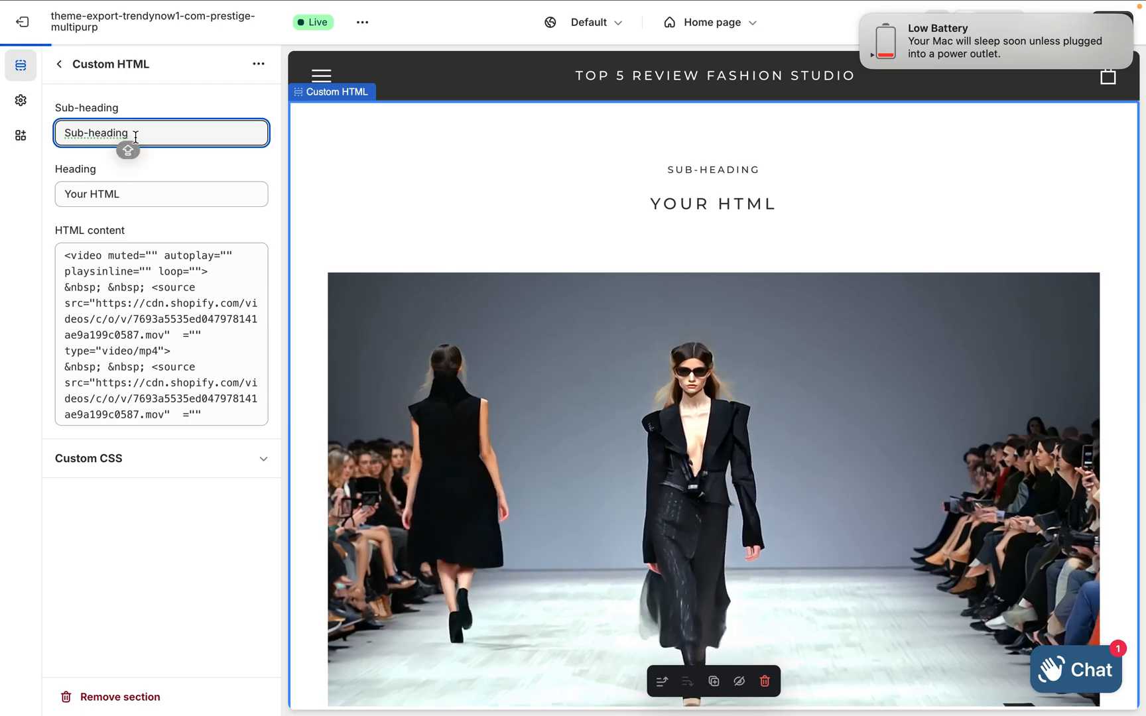
pyautogui.press('BackSpace')
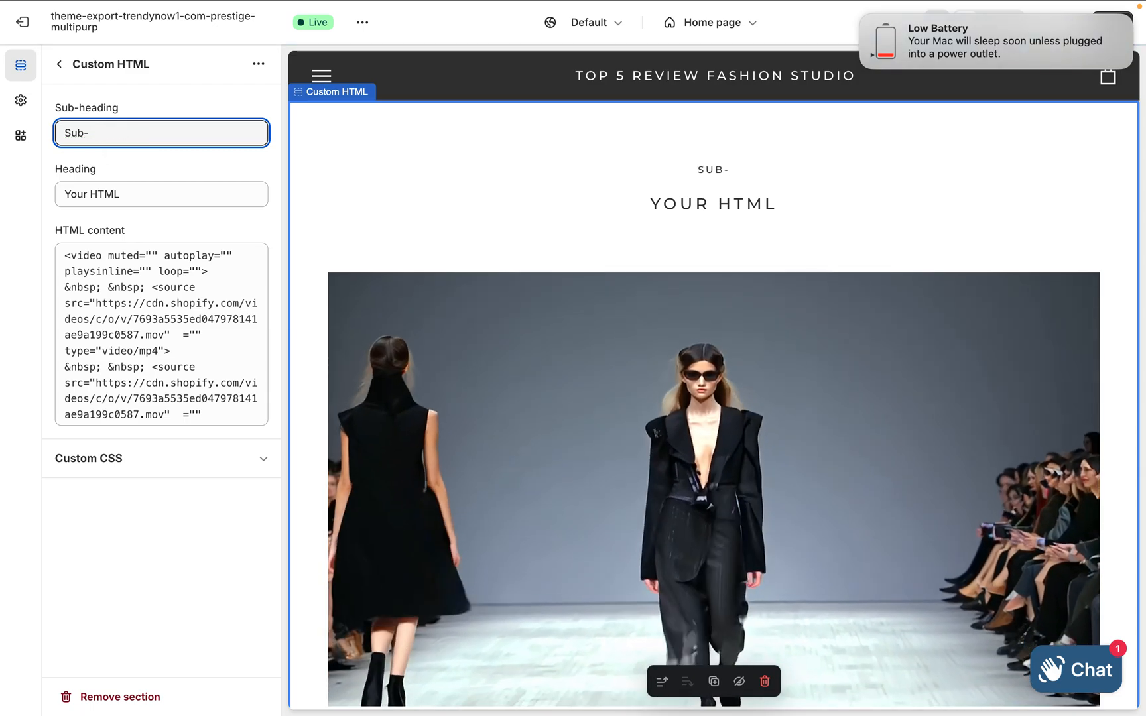
pyautogui.press('BackSpace')
pyautogui.press('BackSpace')
pyautogui.write('F')
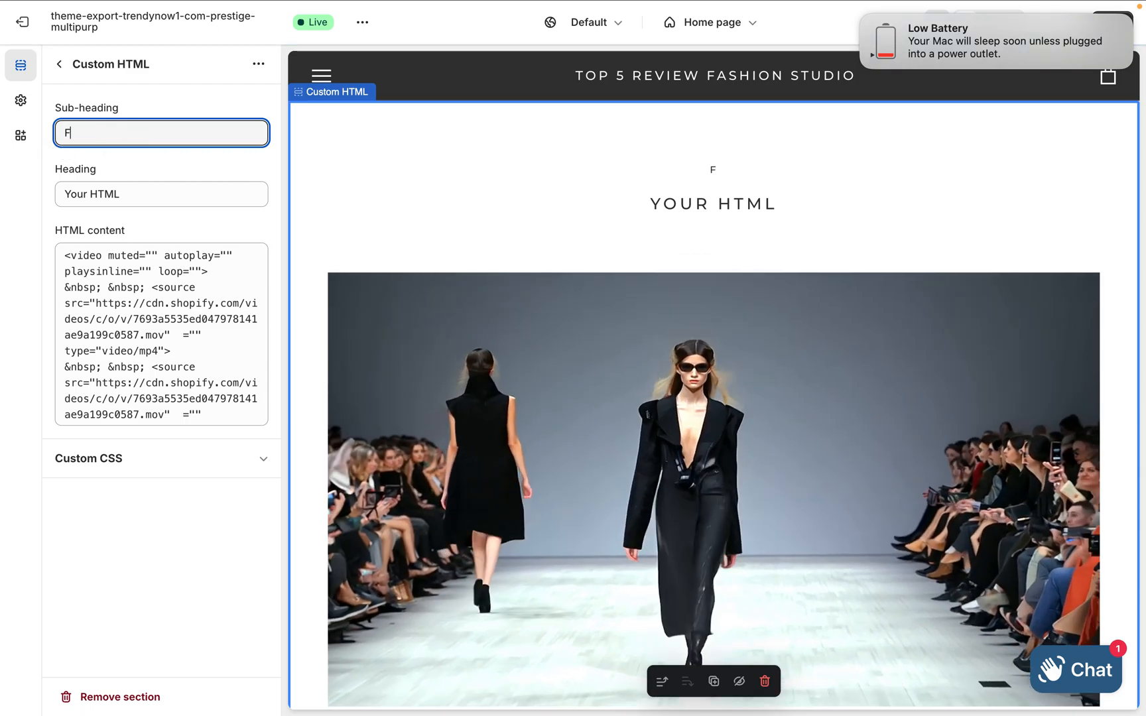
pyautogui.write('AS')
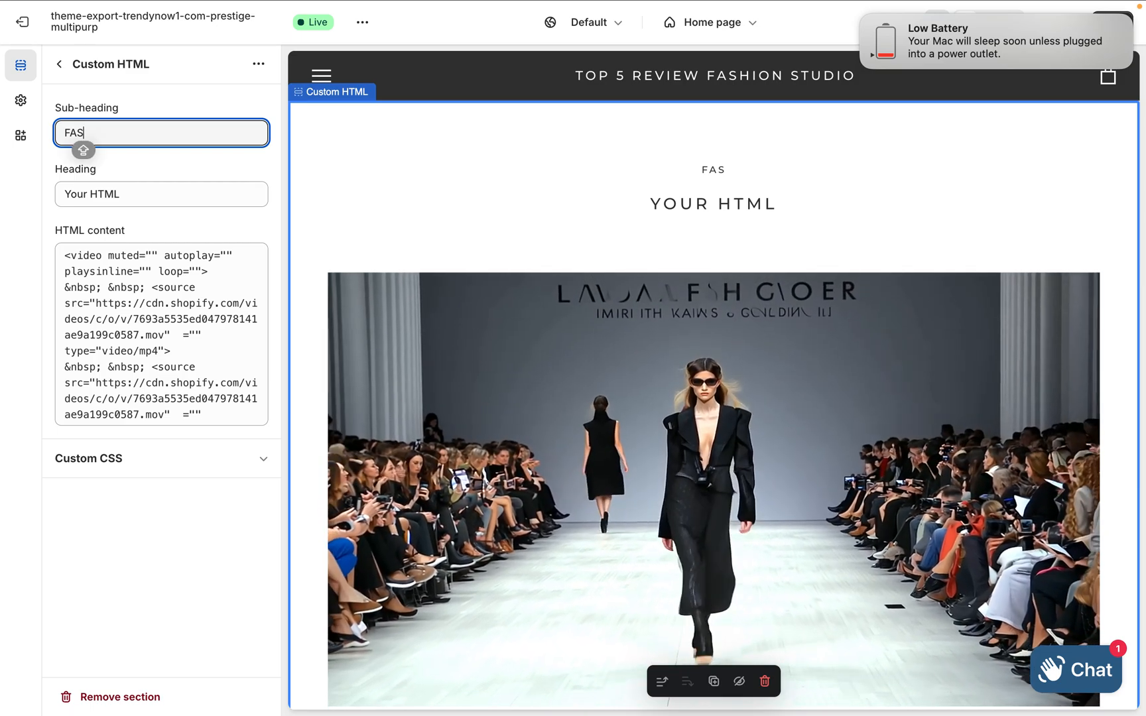
pyautogui.write('HION ')
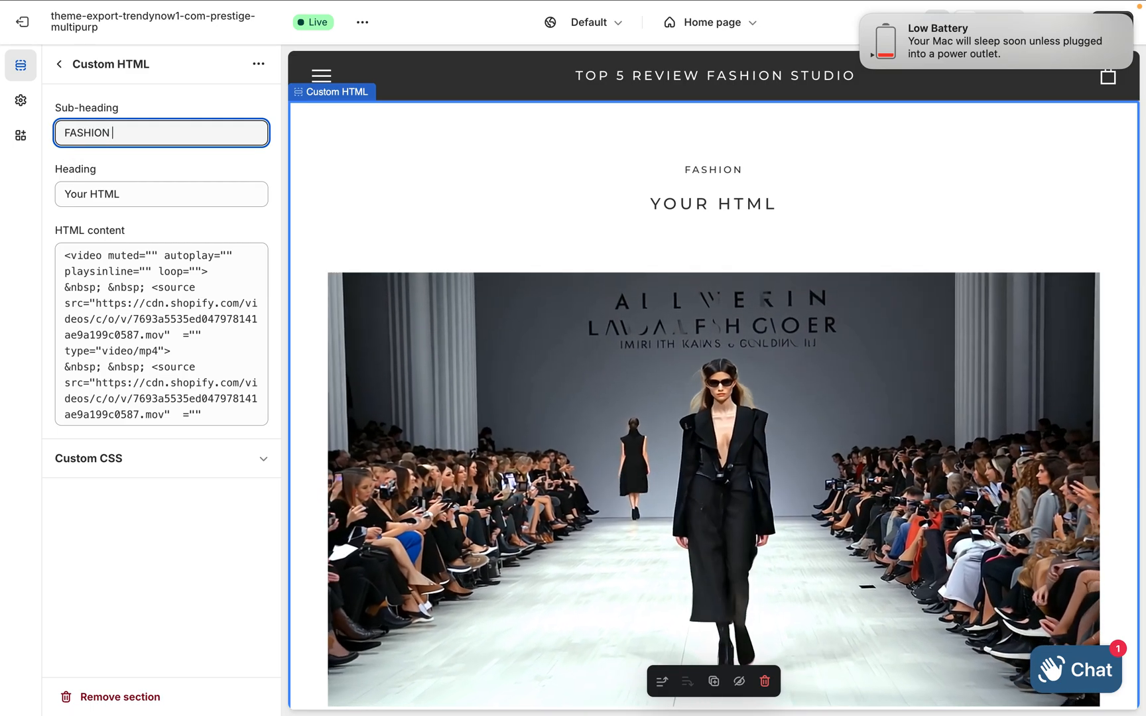
pyautogui.write('WEE')
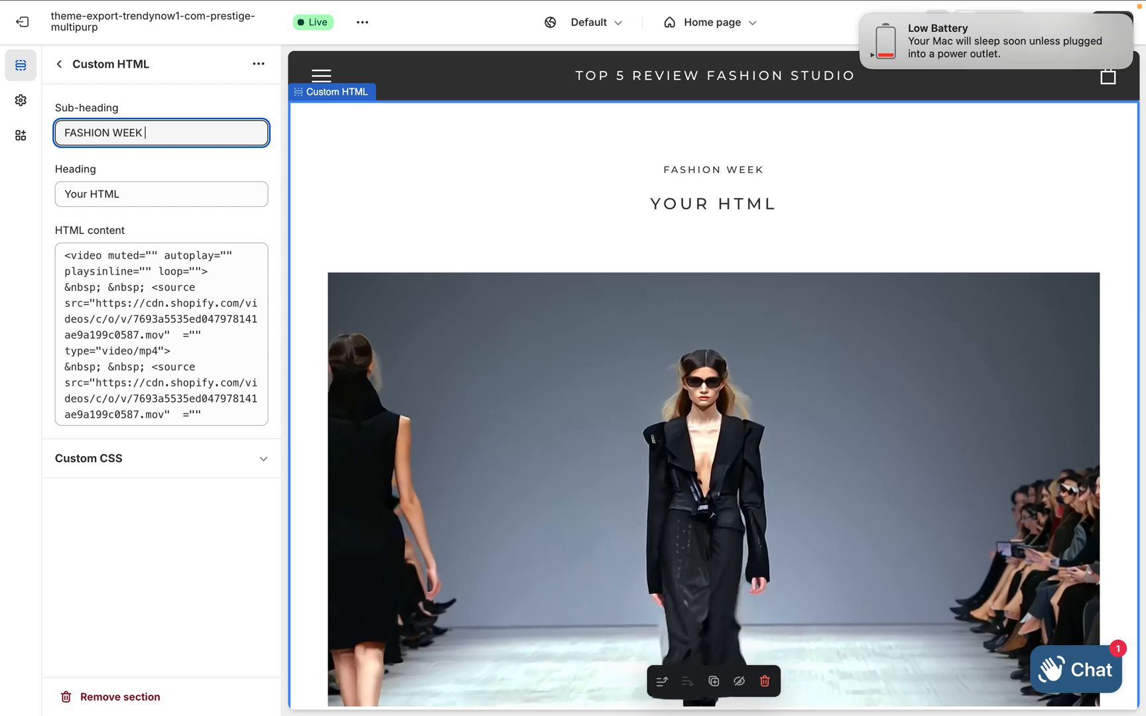
pyautogui.write('K')
# Clear the Custom HTML section's heading and save the theme changes
pyautogui.click(125, 196)
pyautogui.press('BackSpace')
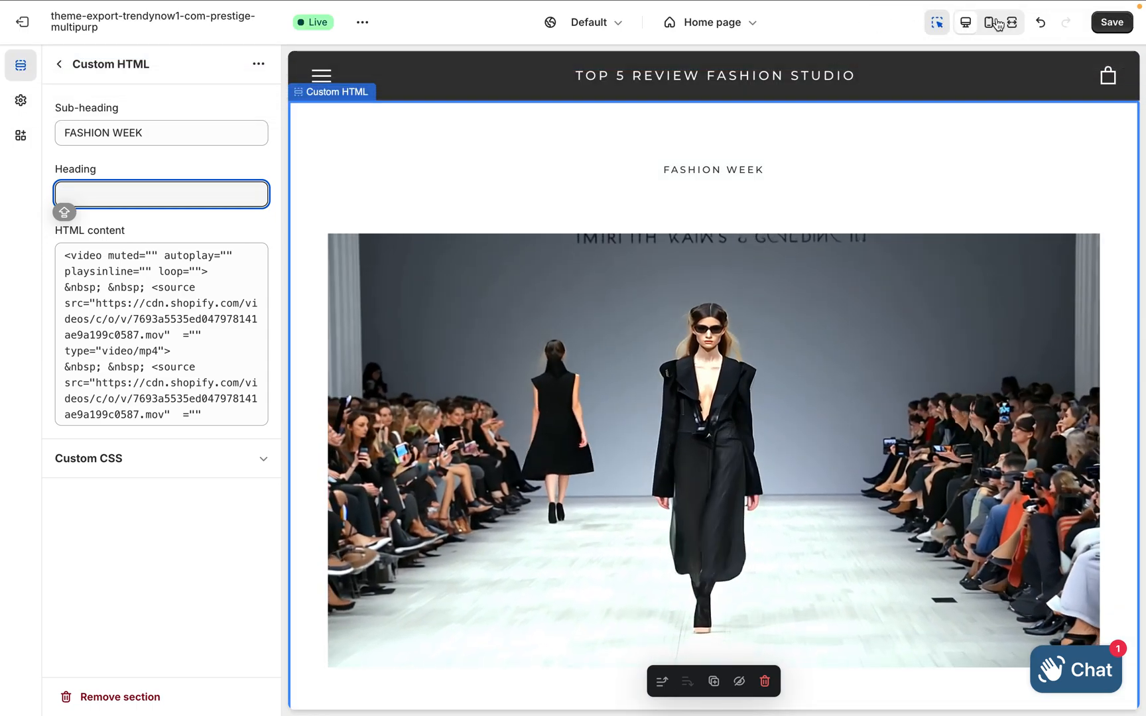
pyautogui.click(1109, 26)
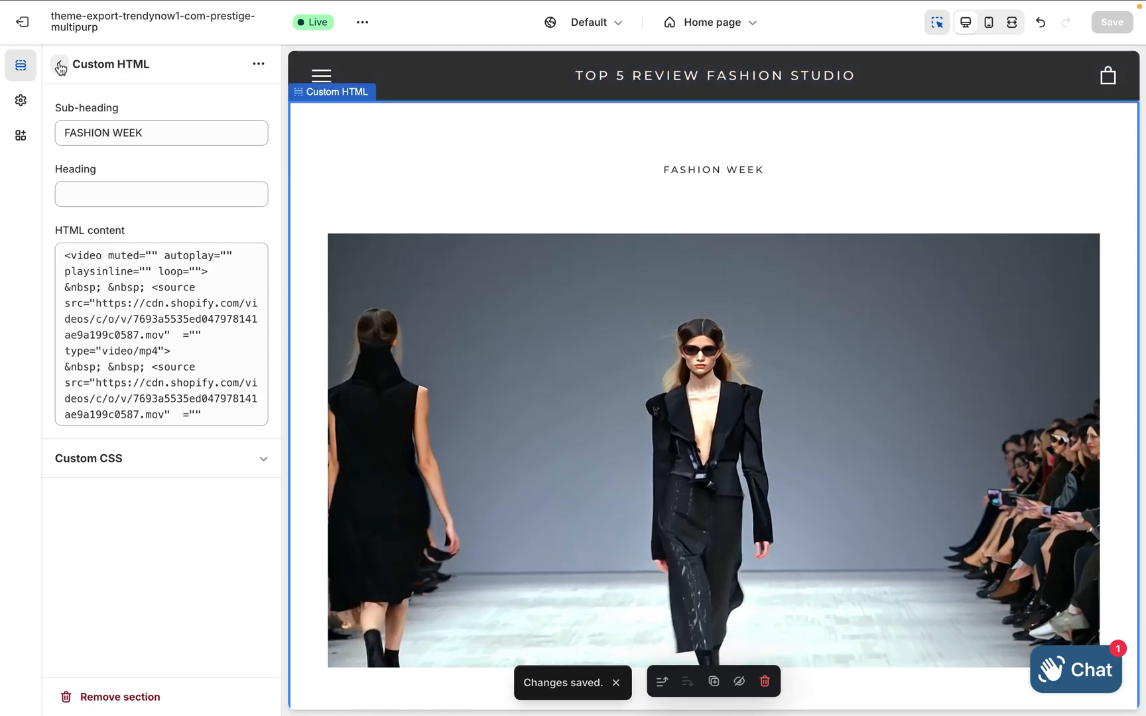
# Move the new Custom HTML section directly above the Newsletter section and save the home page
pyautogui.click(60, 65)
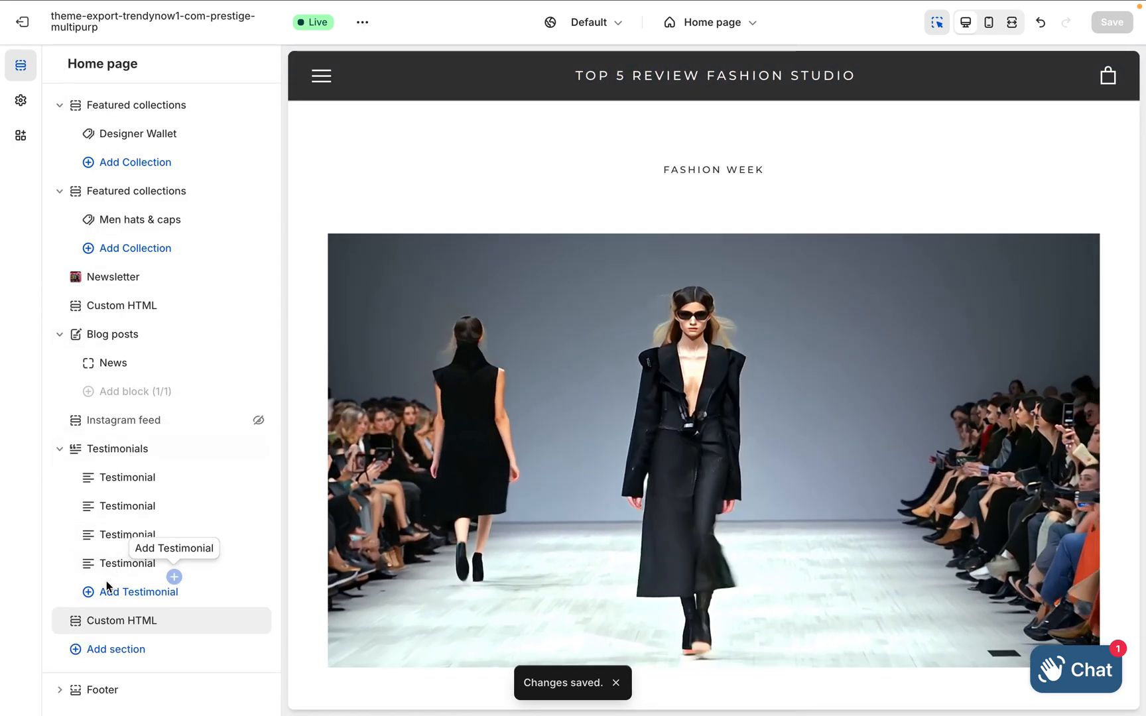
pyautogui.moveTo(78, 624); pyautogui.dragTo(75, 288)
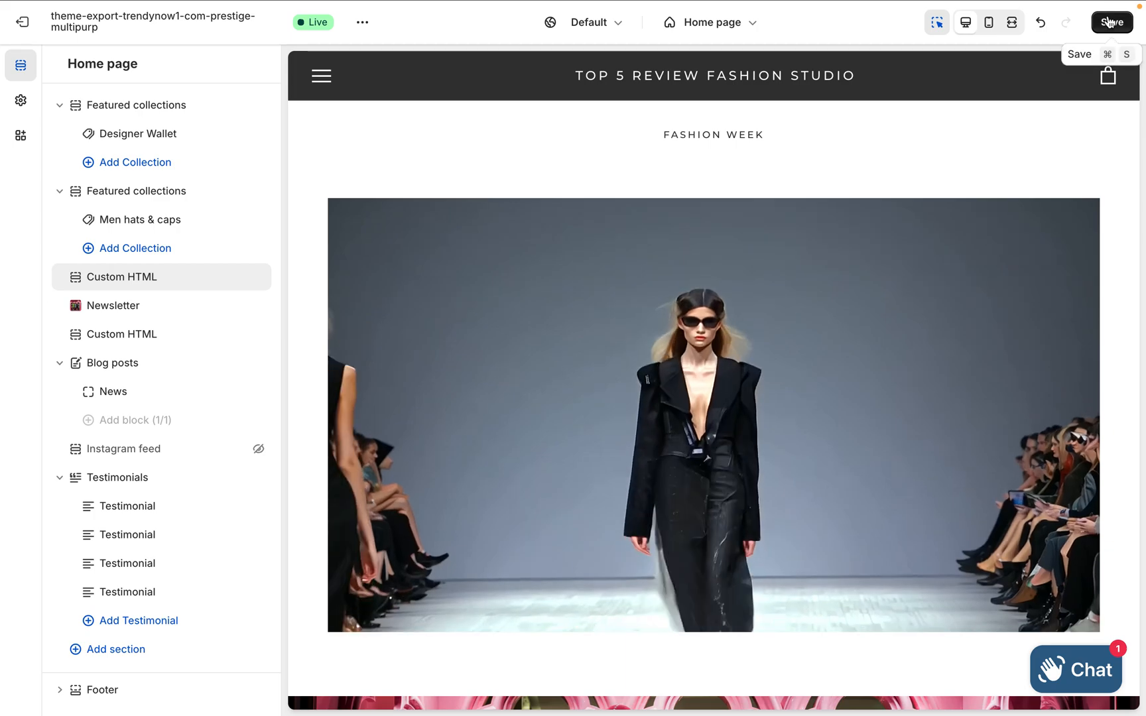
pyautogui.click(1108, 22)
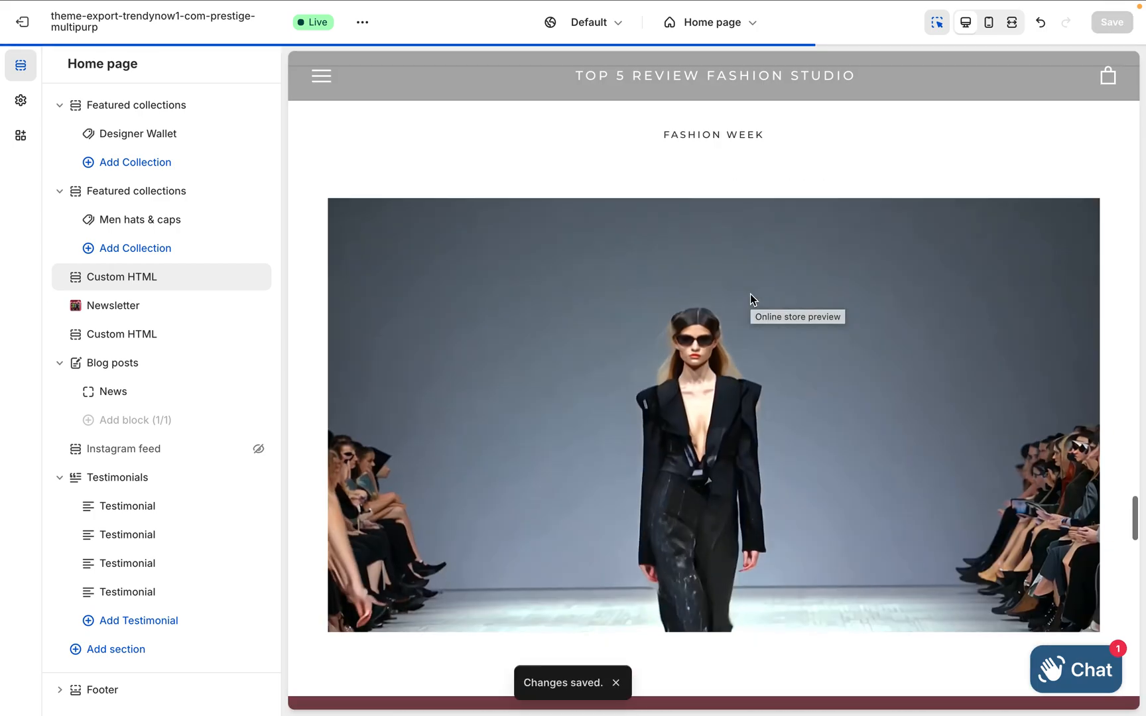
# Switch to the live storefront and examine the home page down to the runway video beyond the Men Hats & Caps collection
pyautogui.moveTo(524, 6)
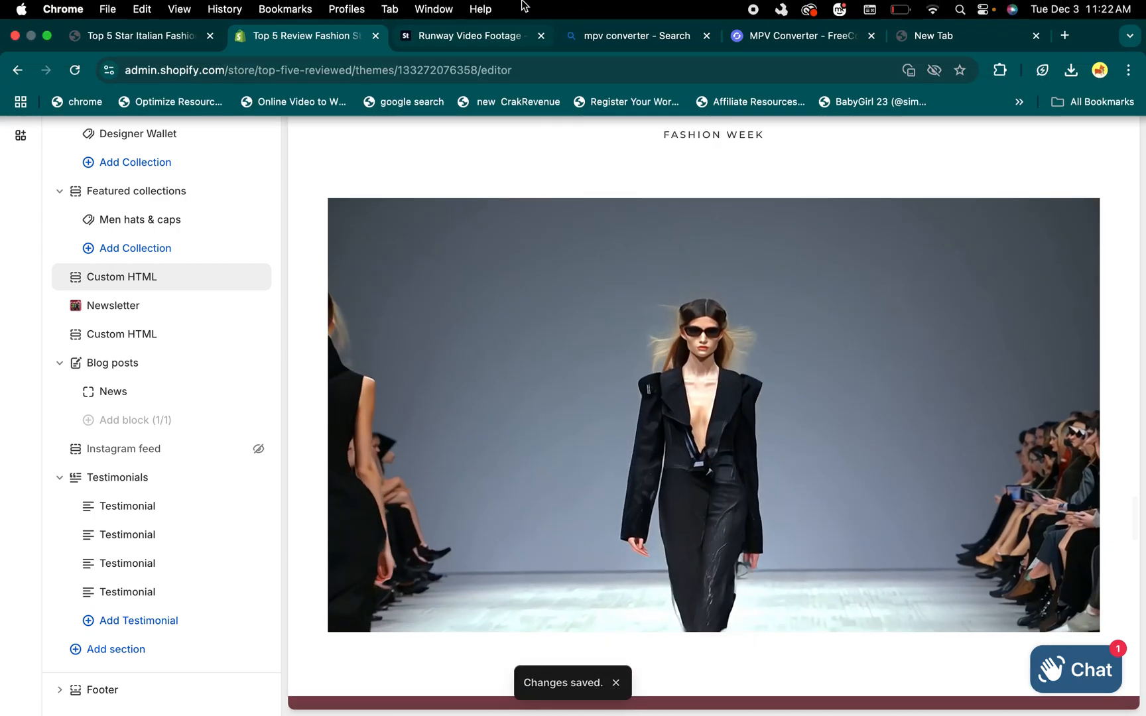
pyautogui.click(169, 36)
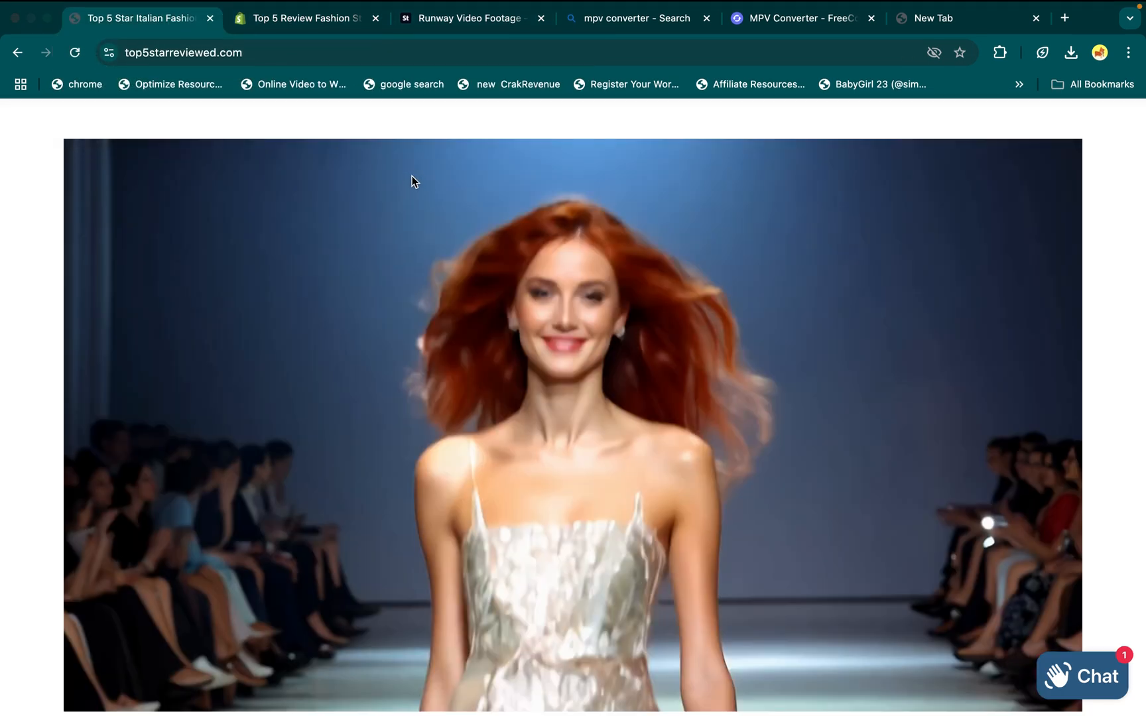
pyautogui.moveTo(263, 6)
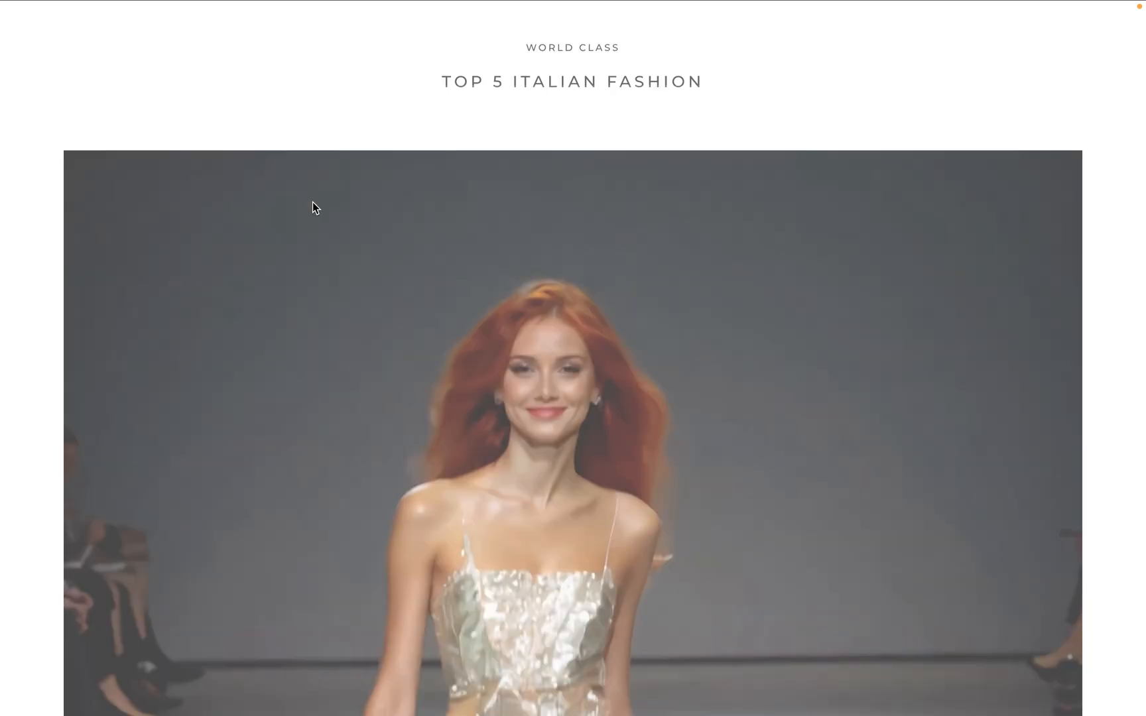
pyautogui.scroll(-7, 544, 307)
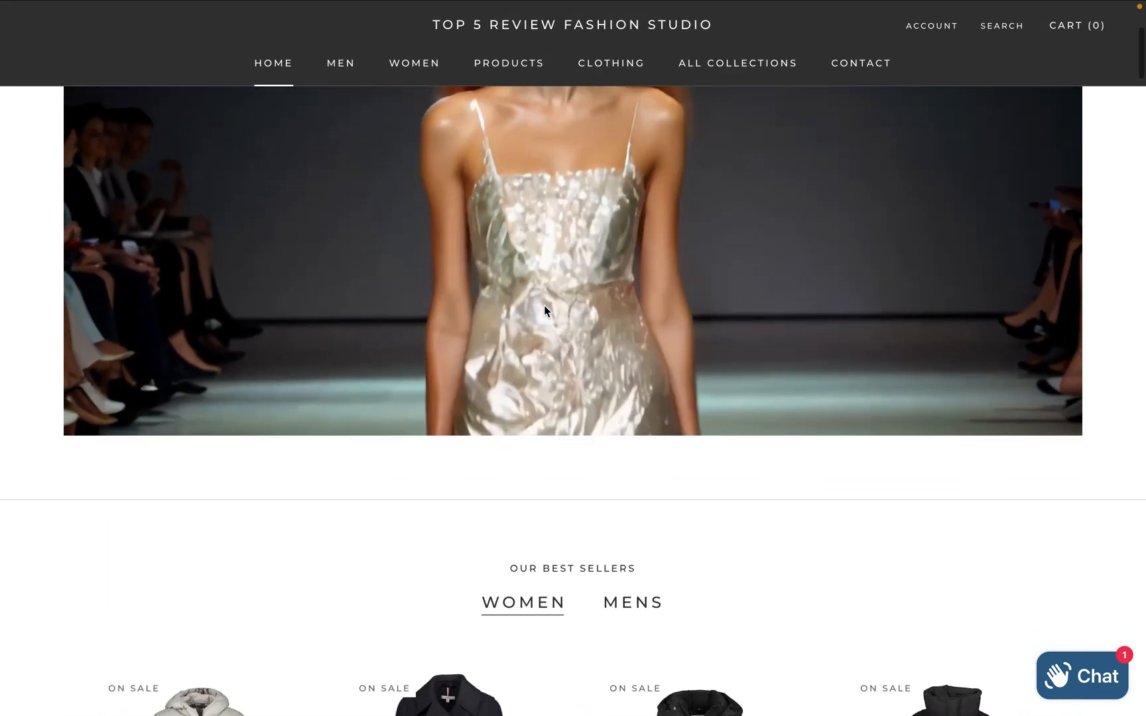
pyautogui.scroll(-14, 544, 310)
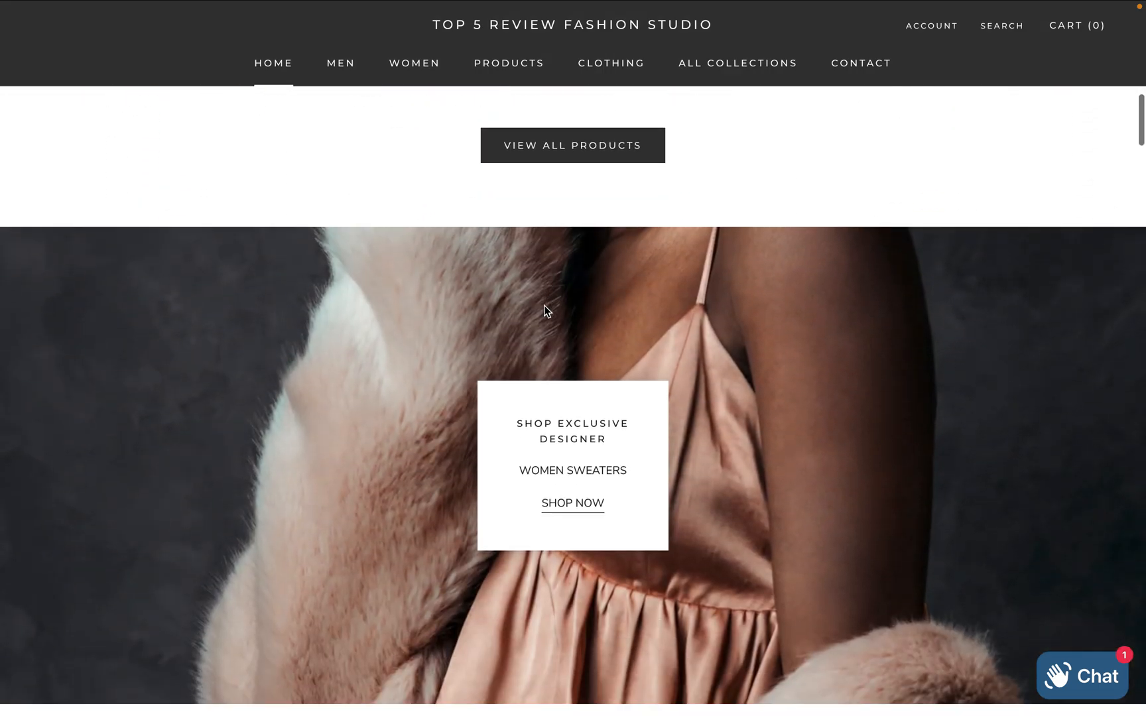
pyautogui.scroll(-20, 544, 310)
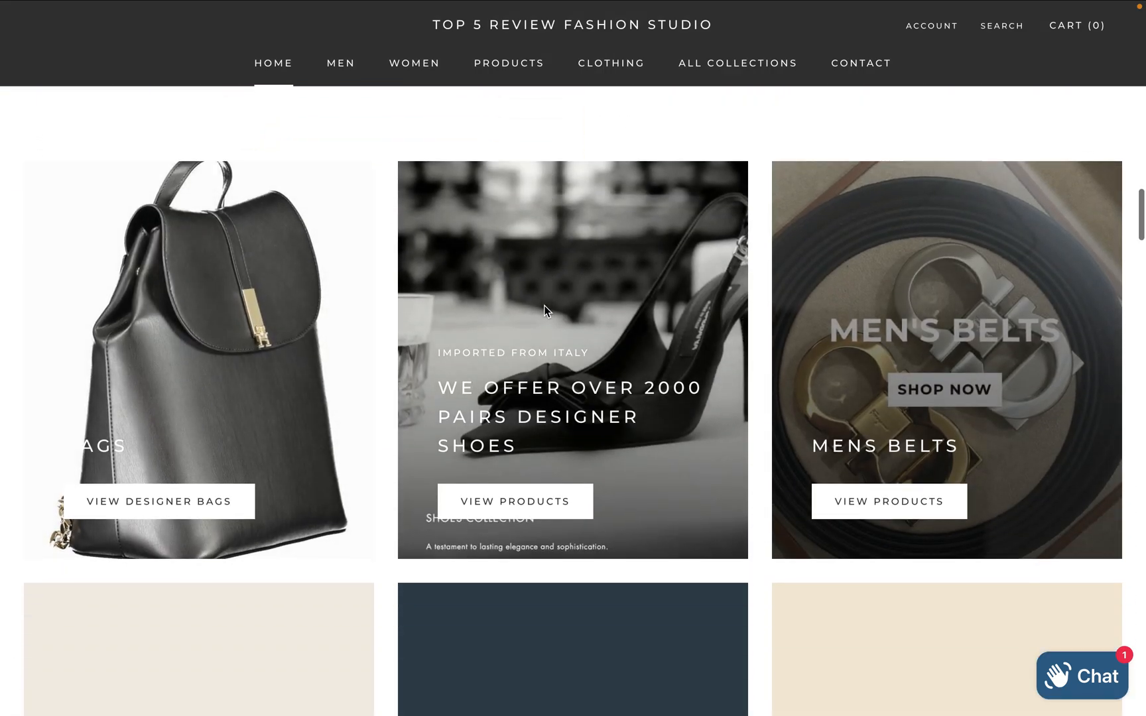
pyautogui.scroll(-19, 544, 310)
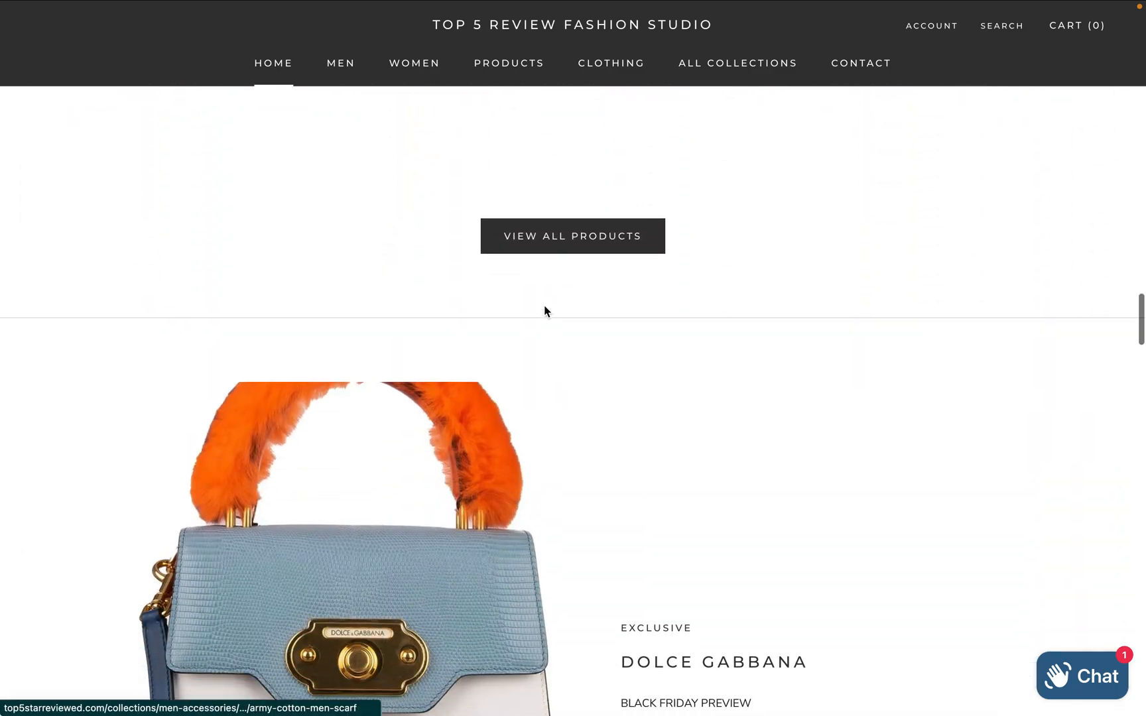
pyautogui.scroll(-14, 544, 310)
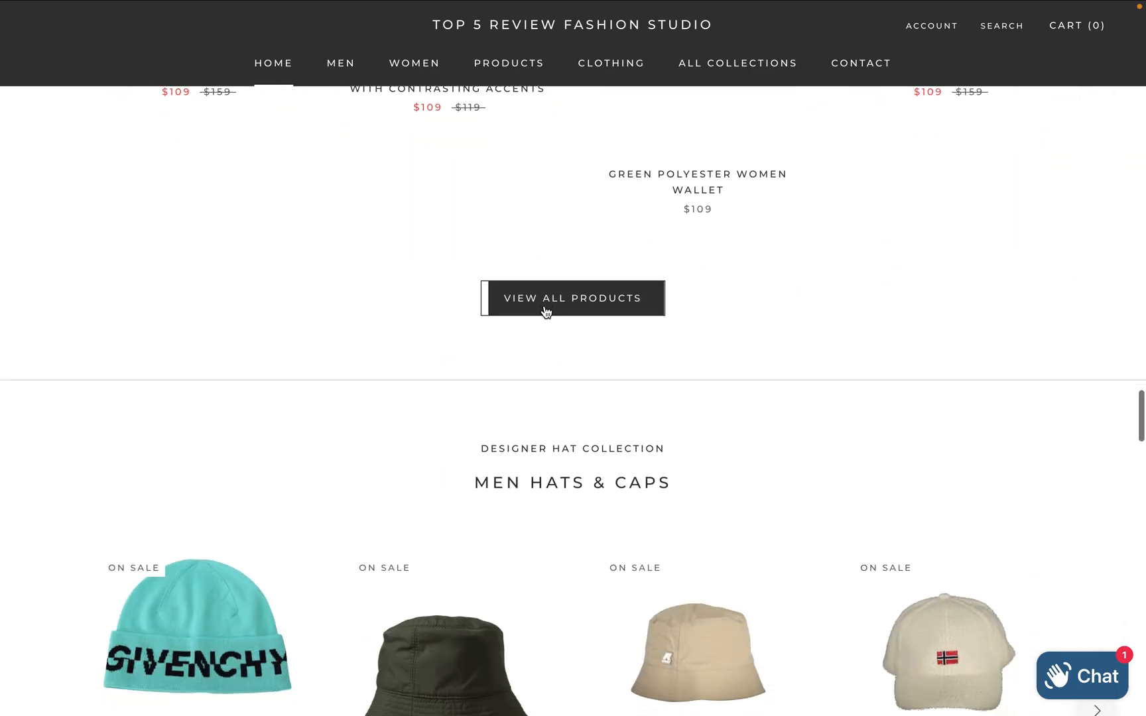
pyautogui.scroll(-12, 546, 312)
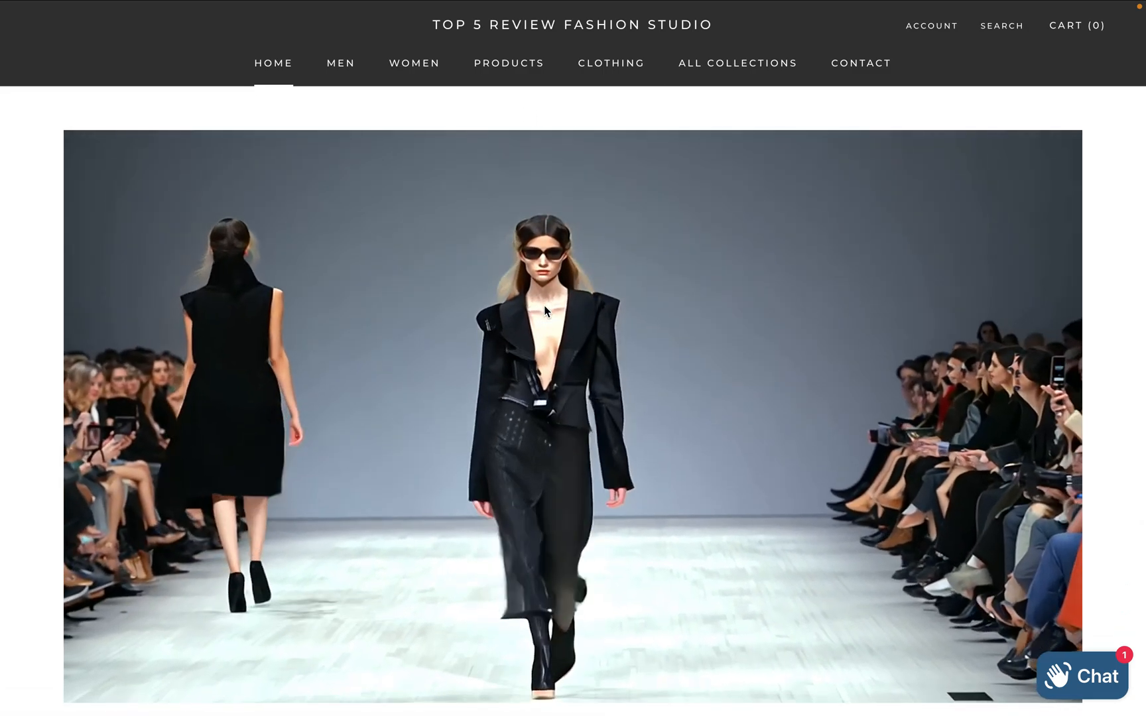
# Return to the theme editor and move the FASHION WEEK Custom HTML section to second place in the home page template, above the first Featured collections
pyautogui.moveTo(545, 5)
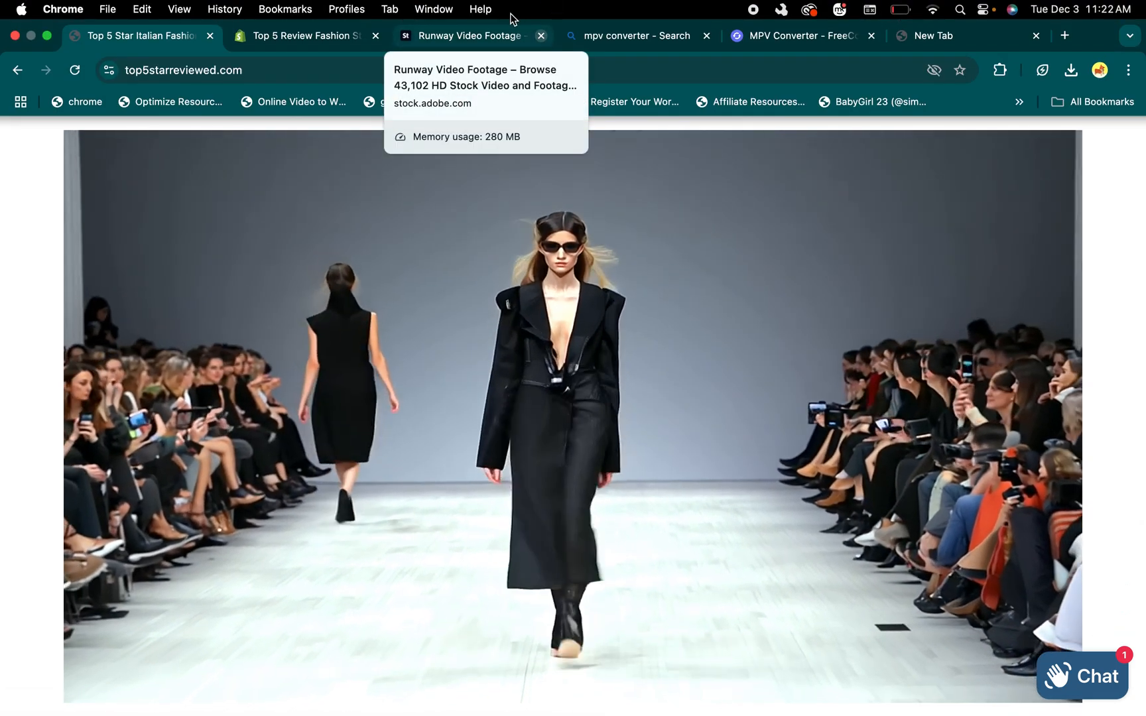
pyautogui.click(325, 38)
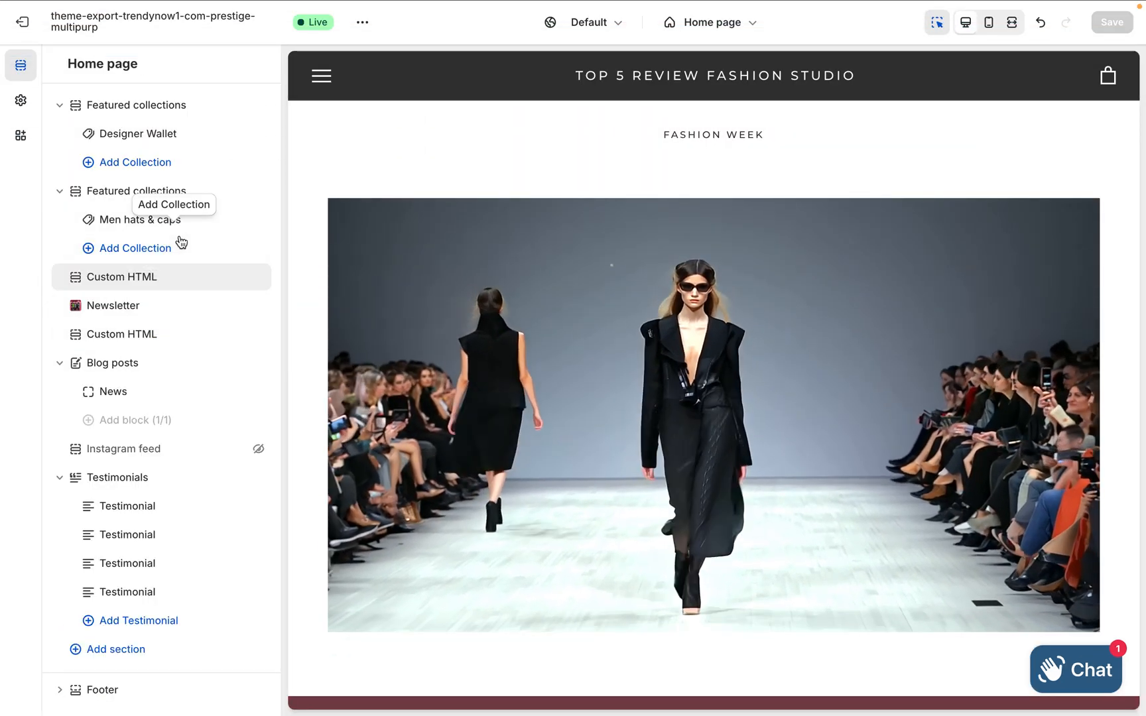
pyautogui.scroll(3, 181, 242)
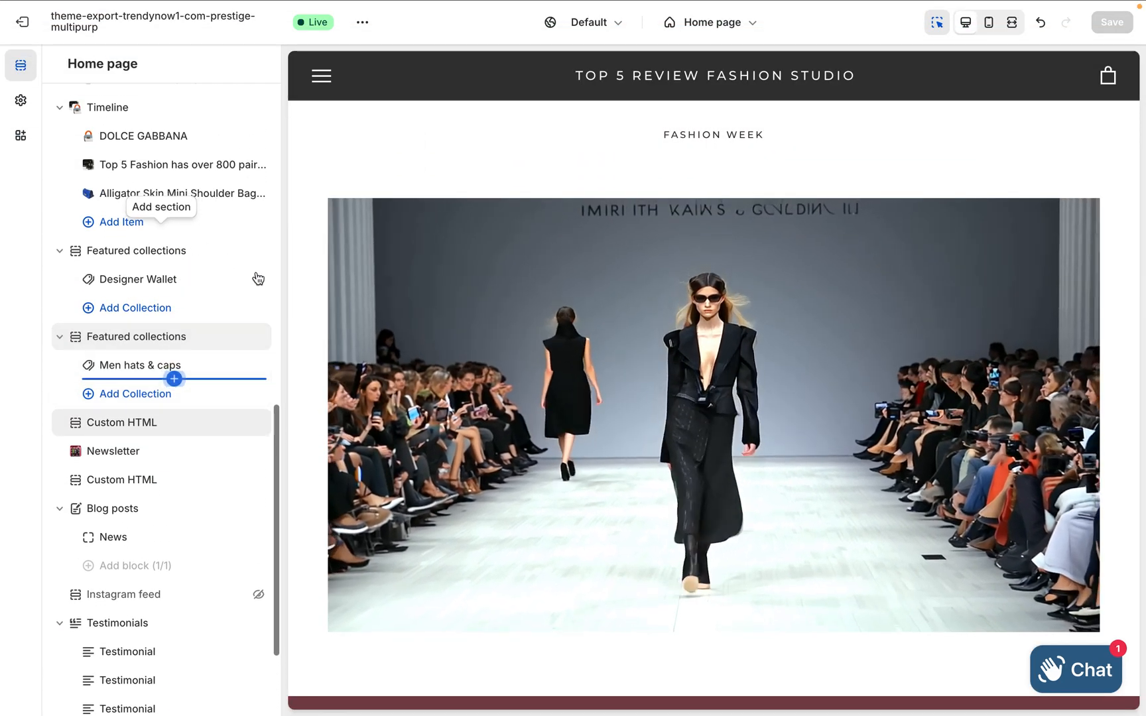
pyautogui.click(402, 296)
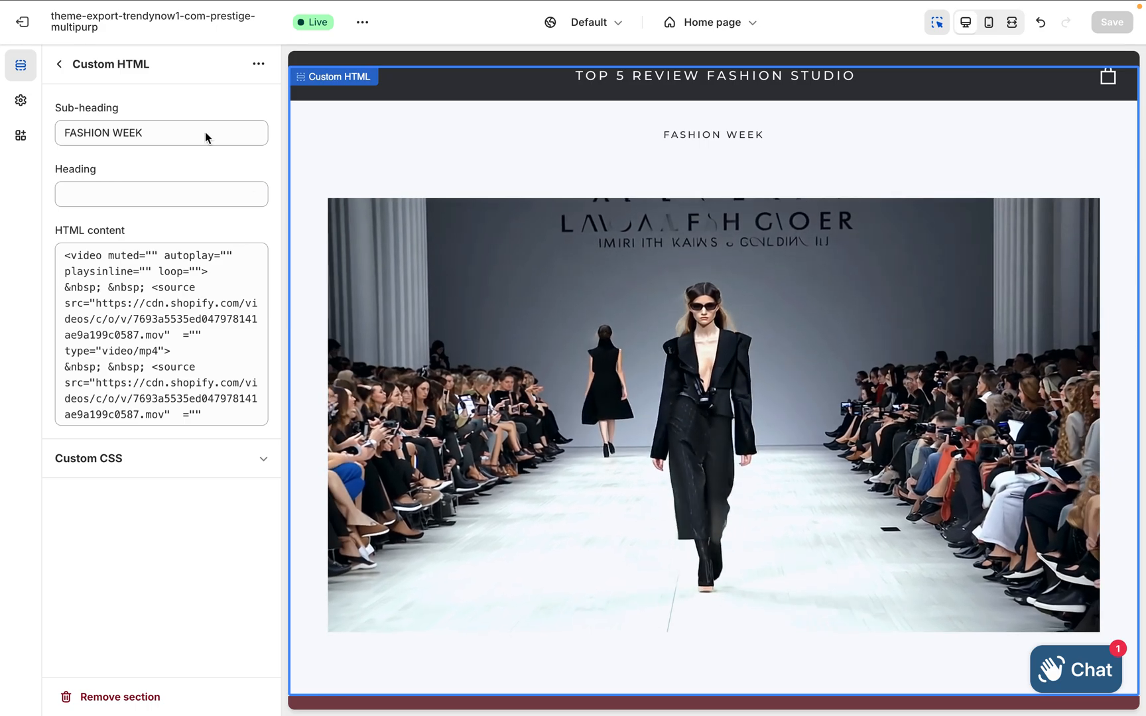
pyautogui.click(59, 65)
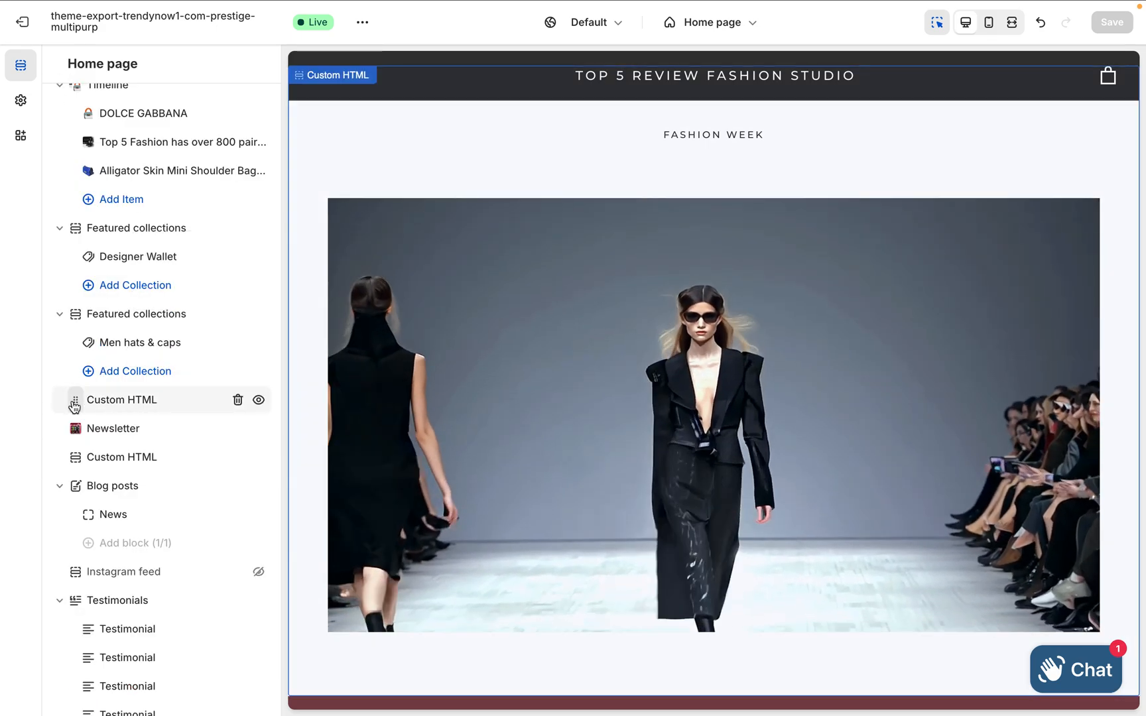
pyautogui.moveTo(75, 406); pyautogui.dragTo(67, 284)
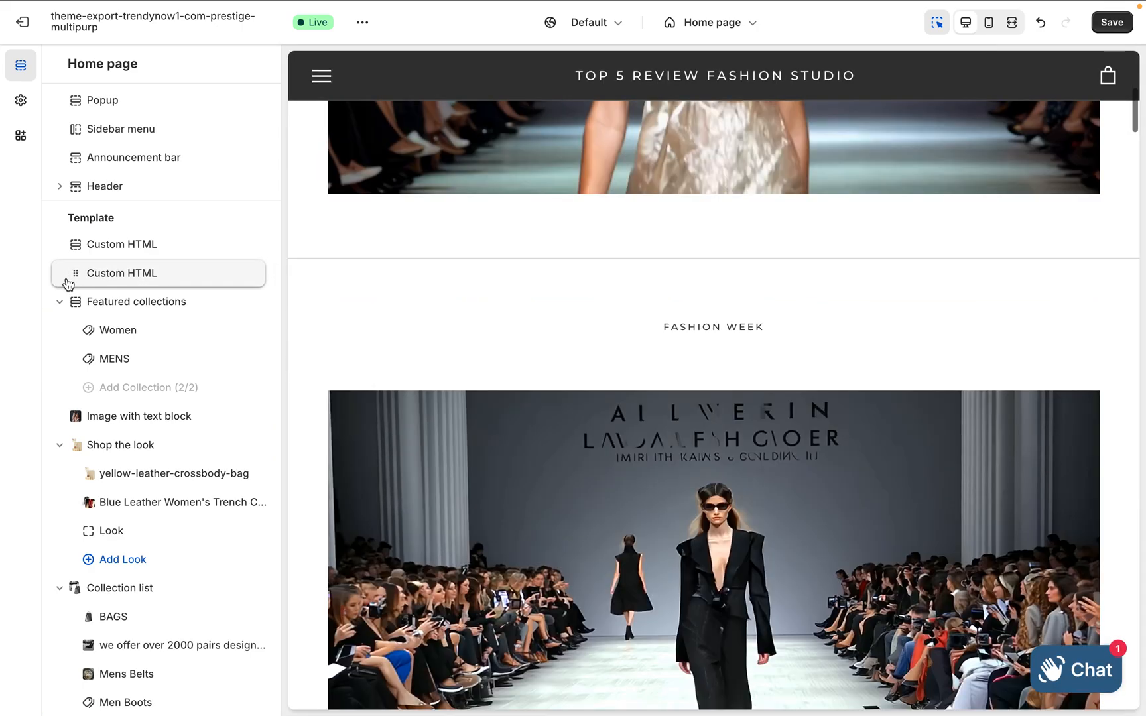
# Move the FASHION WEEK Custom HTML section above the WORLD CLASS one, to the start of the template, and save the home page
pyautogui.scroll(8, 555, 326)
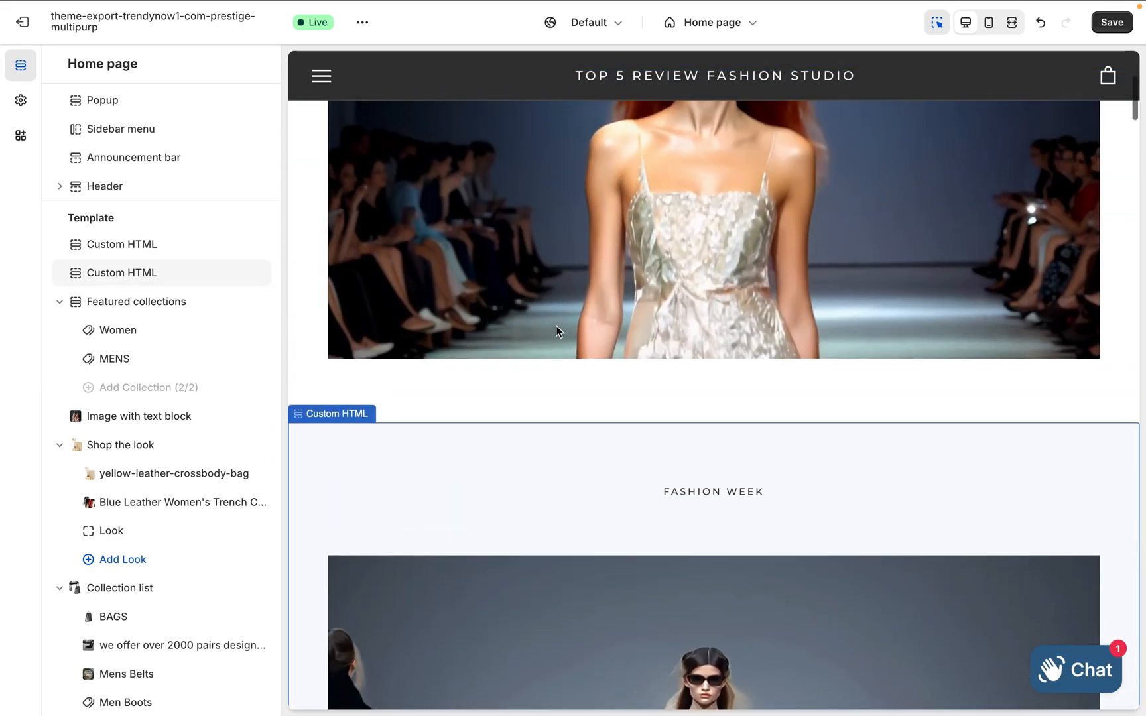
pyautogui.scroll(3, 557, 329)
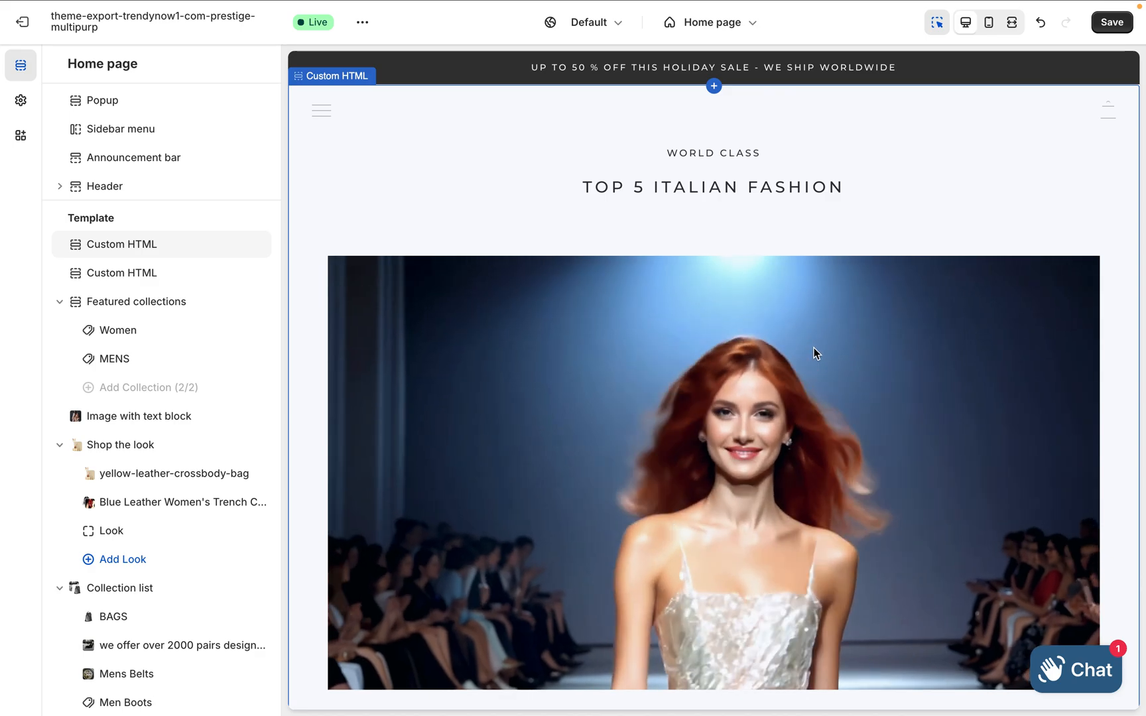
pyautogui.click(855, 341)
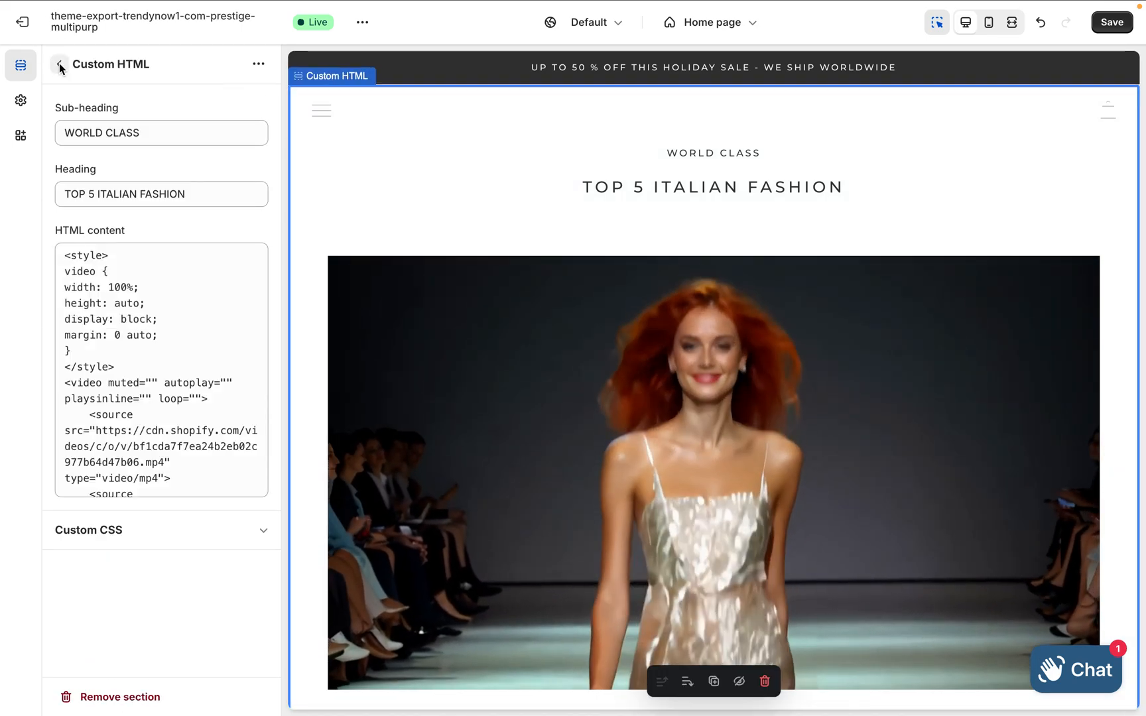
pyautogui.click(59, 66)
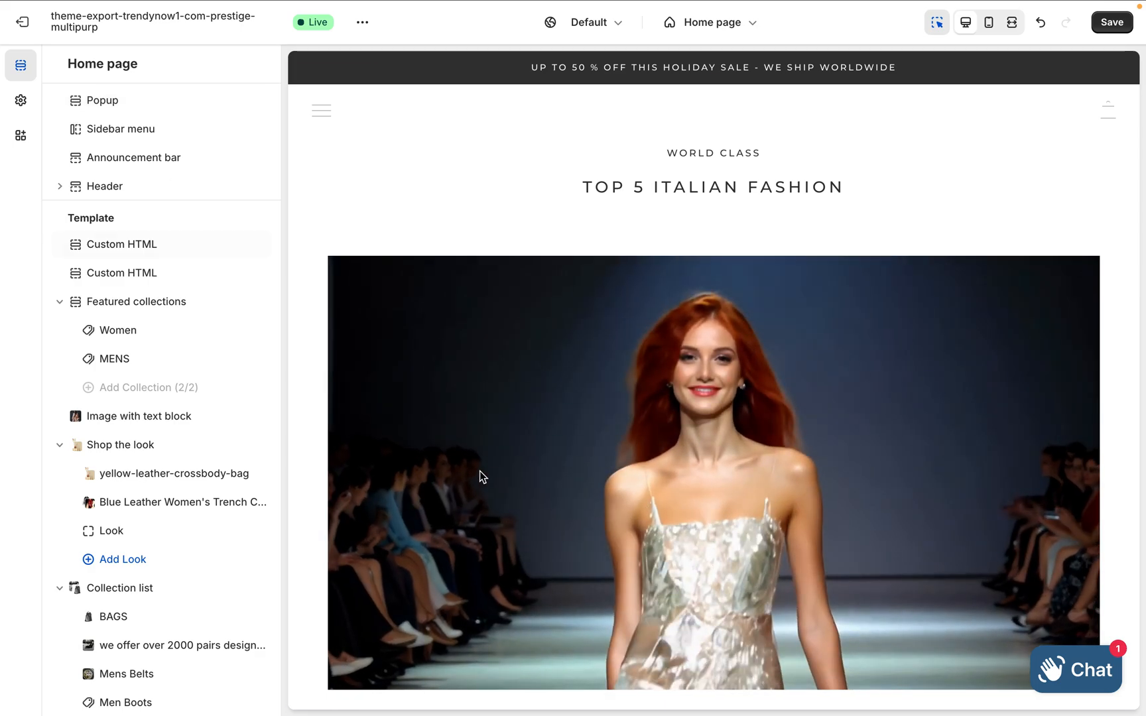
pyautogui.scroll(-10, 481, 476)
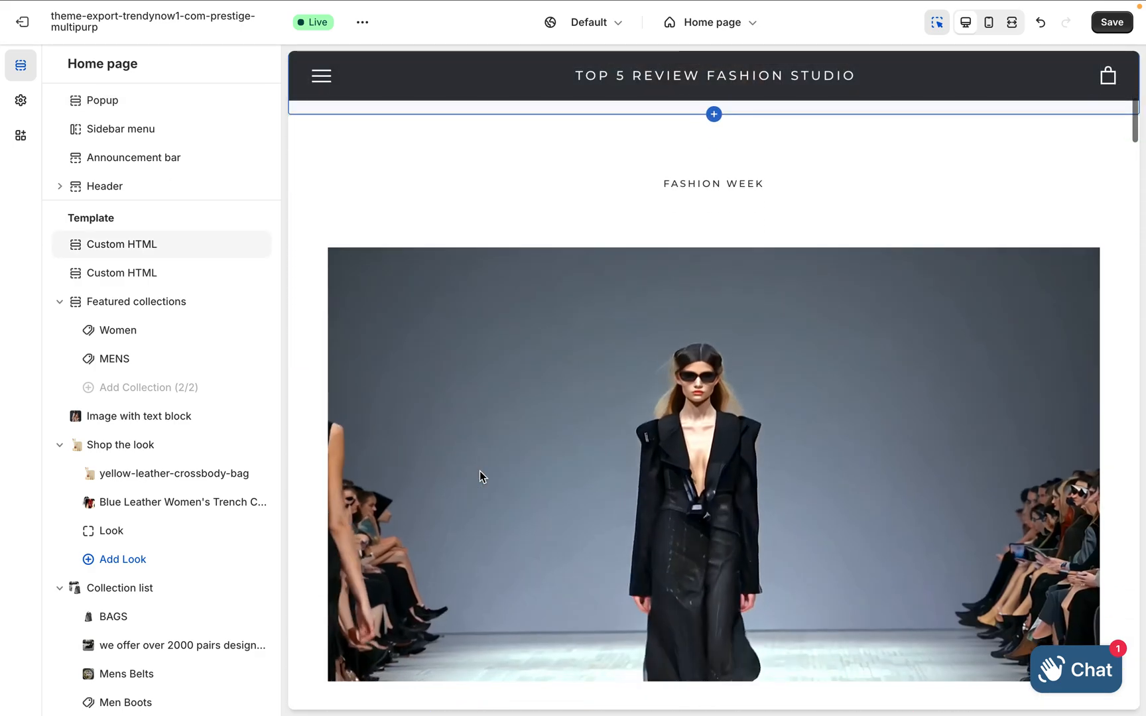
pyautogui.scroll(5, 480, 471)
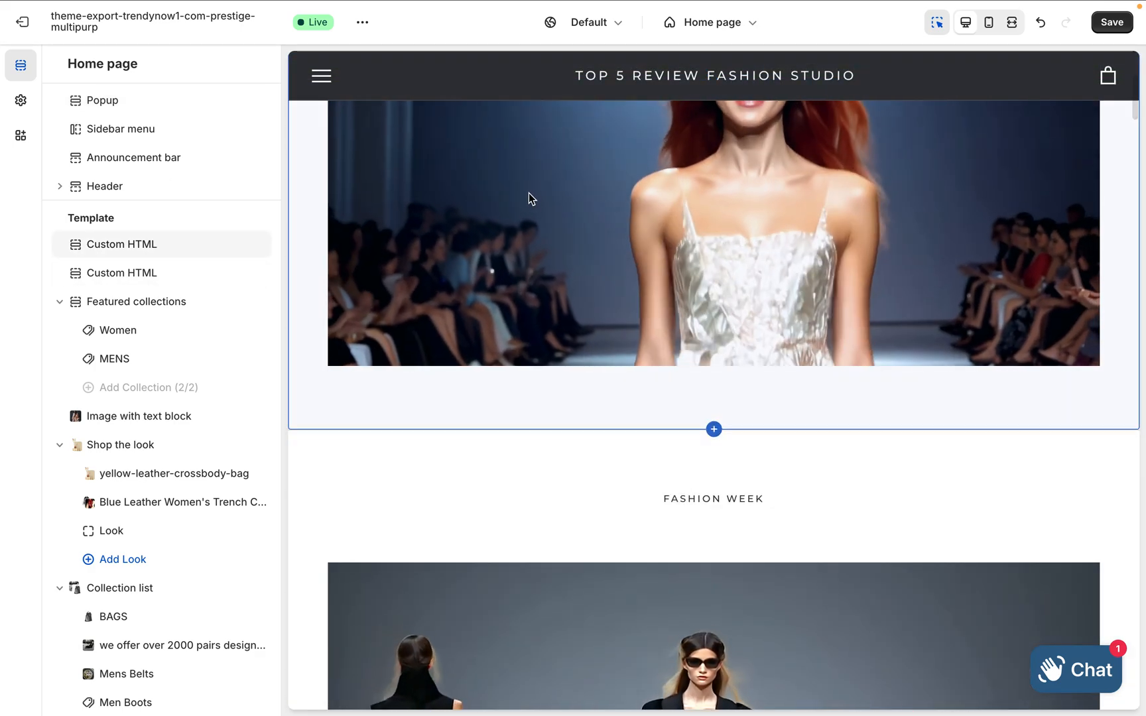
pyautogui.moveTo(151, 295)
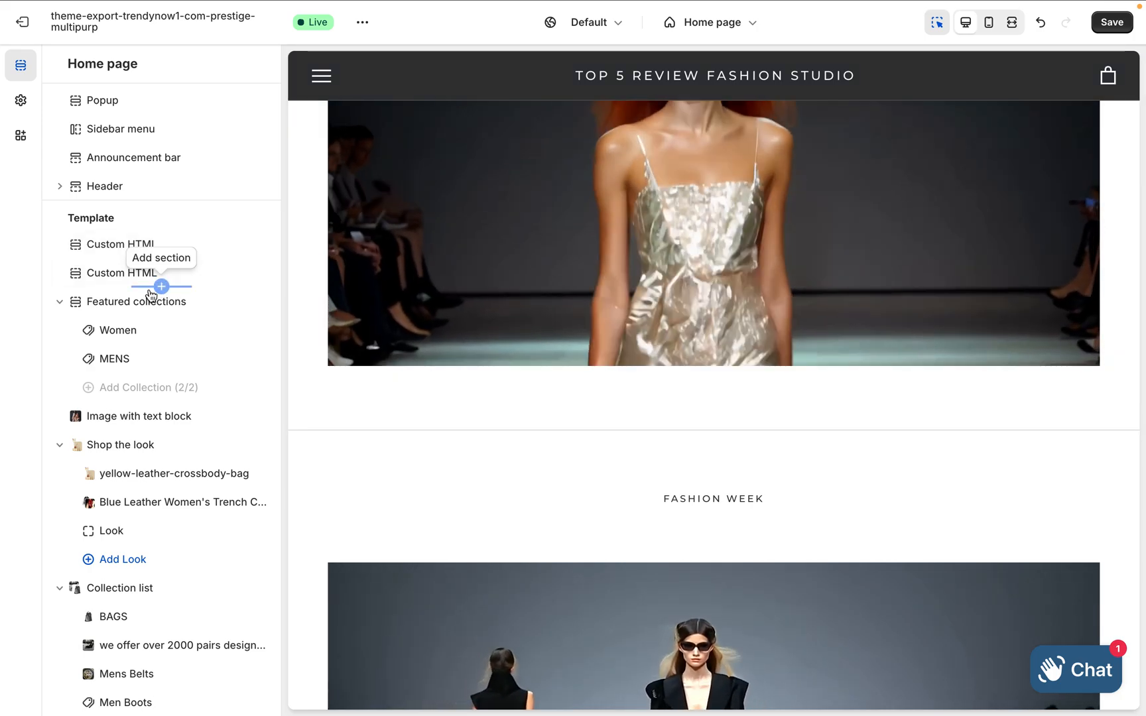
pyautogui.moveTo(66, 276); pyautogui.dragTo(66, 240)
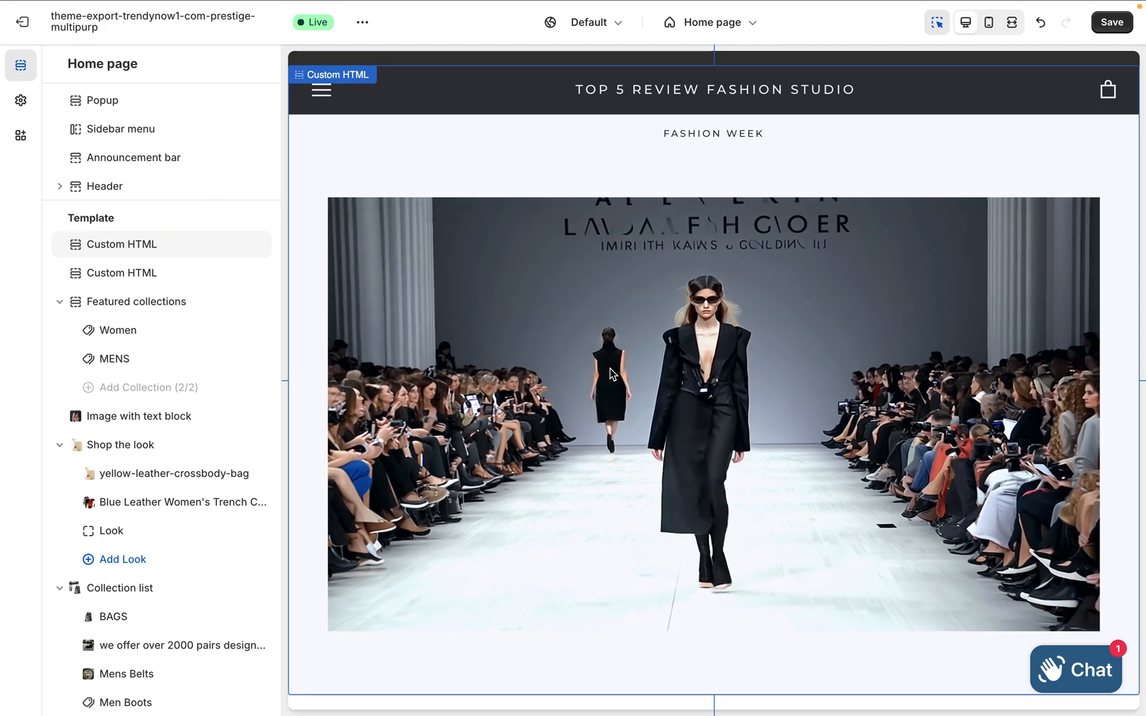
pyautogui.scroll(-3, 609, 373)
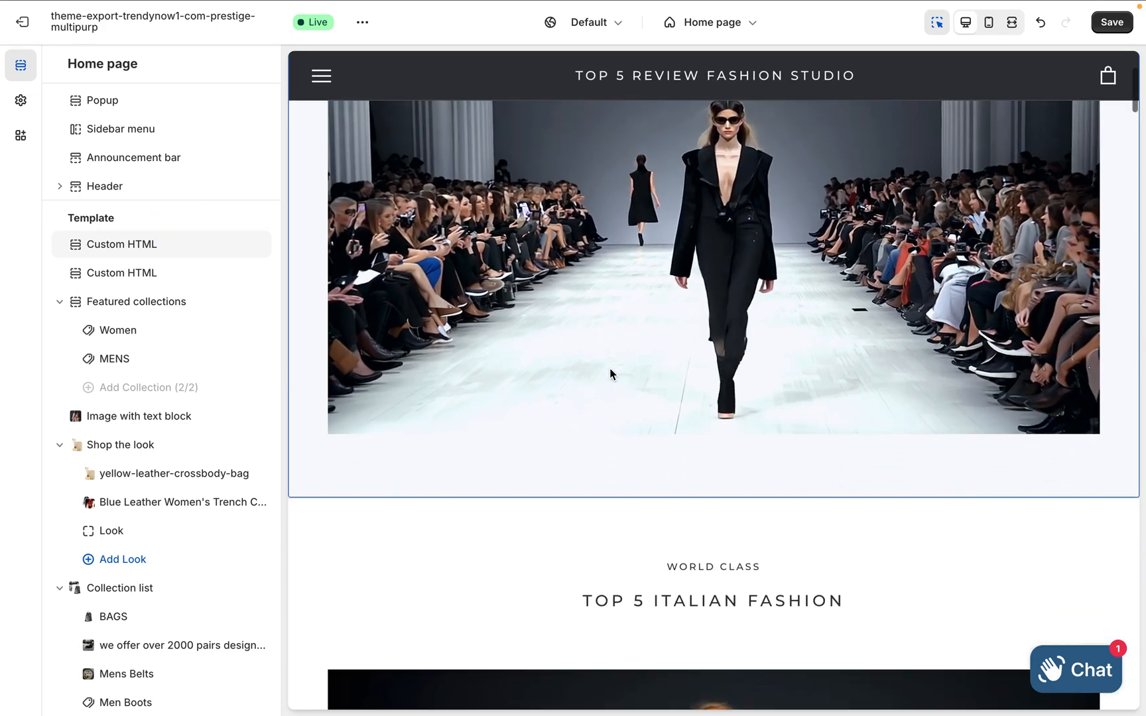
pyautogui.click(1111, 23)
# Switch to the live storefront and check the FASHION WEEK runway video at the start of the home page
pyautogui.moveTo(701, 6)
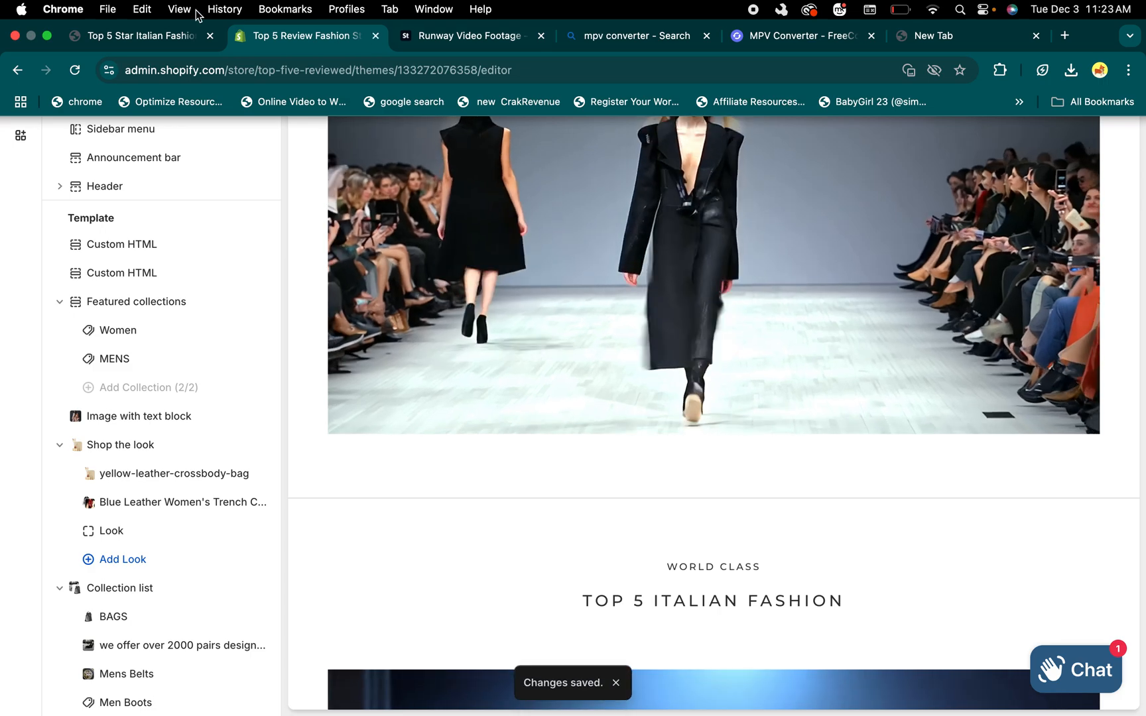
pyautogui.click(171, 37)
pyautogui.scroll(-15, 278, 283)
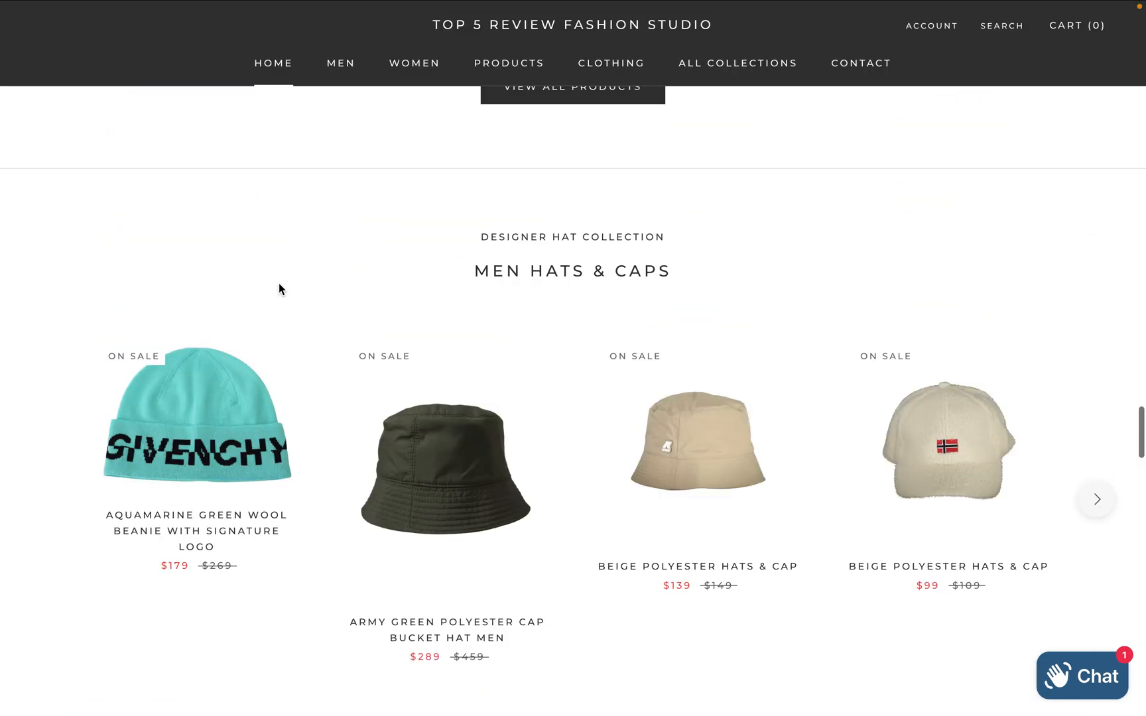
pyautogui.scroll(5, 266, 199)
pyautogui.moveTo(237, 5)
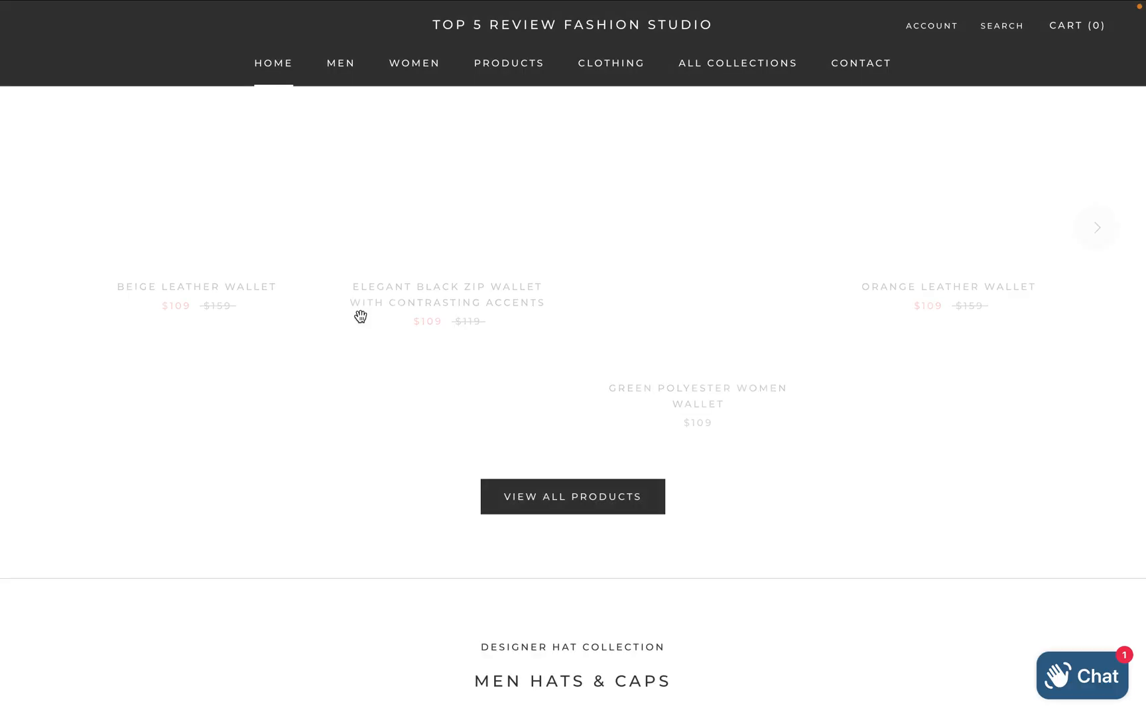
pyautogui.scroll(20, 360, 317)
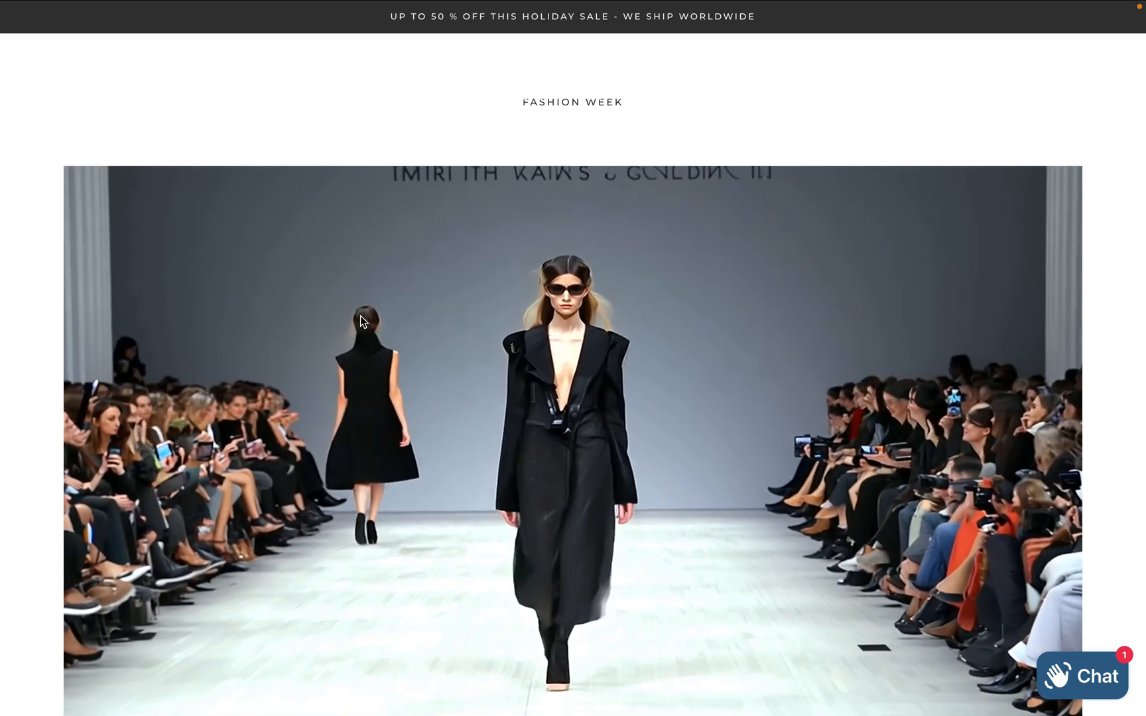
# Review the video embed code in Notes and the AdobeStock_871933966.mov file on the desktop, then return to the storefront
pyautogui.hotkey('ctrl', 'Left')
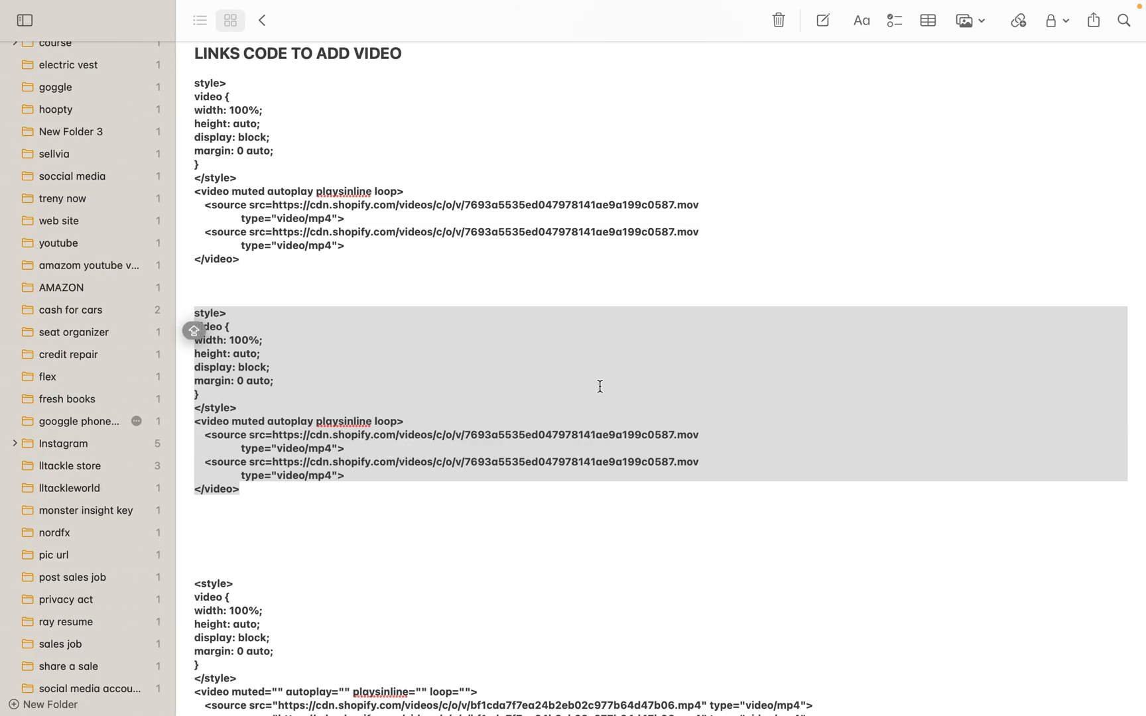
pyautogui.hotkey('ctrl', 'Right')
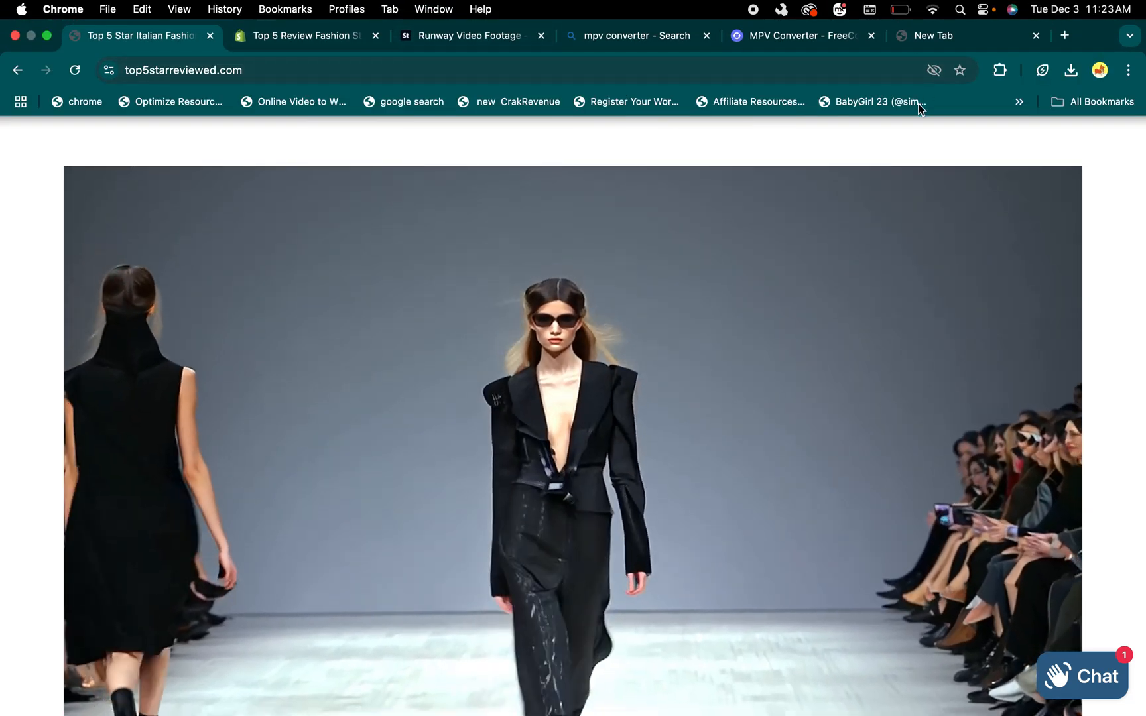
pyautogui.hotkey('ctrl', 'Right')
pyautogui.hotkey('ctrl', 'Left')
pyautogui.hotkey('ctrl', 'Left')
pyautogui.hotkey('ctrl', 'Left')
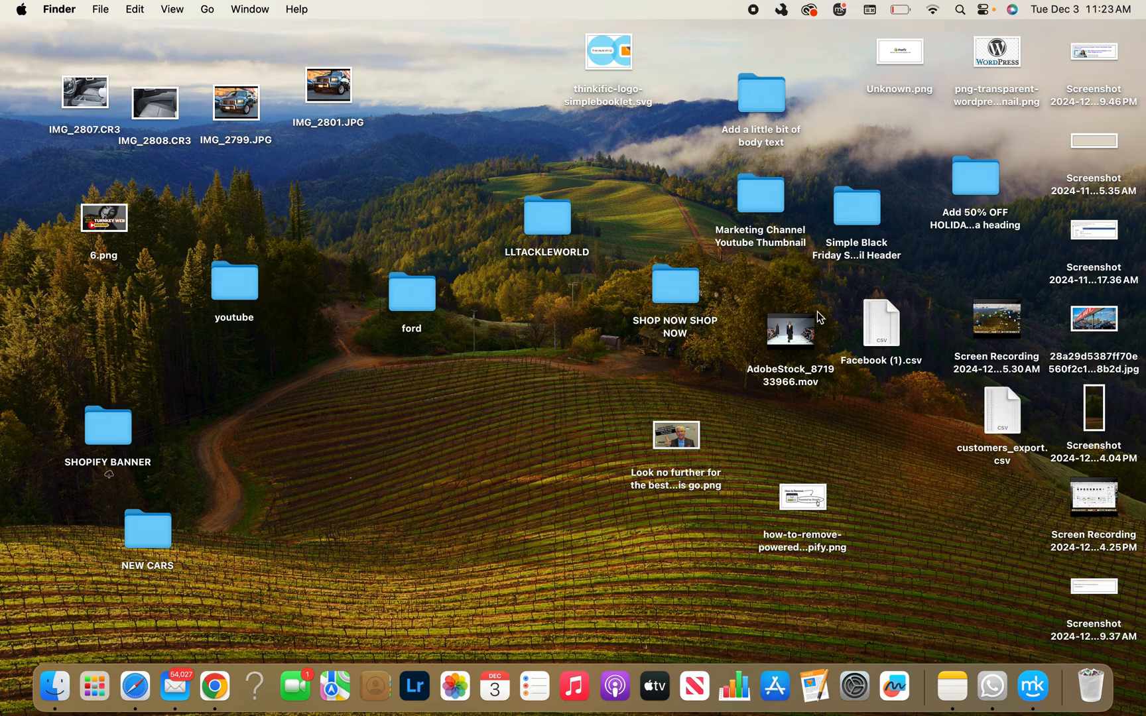
pyautogui.hotkey('ctrl', 'Right')
pyautogui.hotkey('ctrl', 'Right')
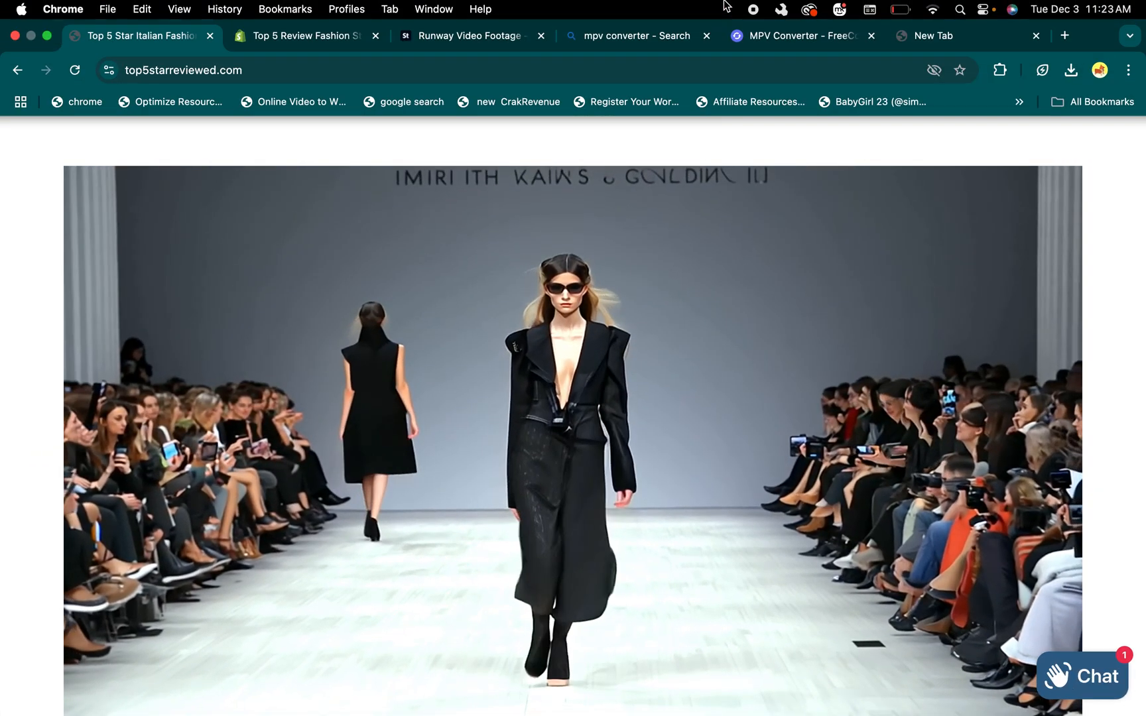
# Delete the duplicate AdobeStock_871933966_7e20… video from the store's content files and copy the link of the original AdobeStock_871933966 video
pyautogui.click(316, 35)
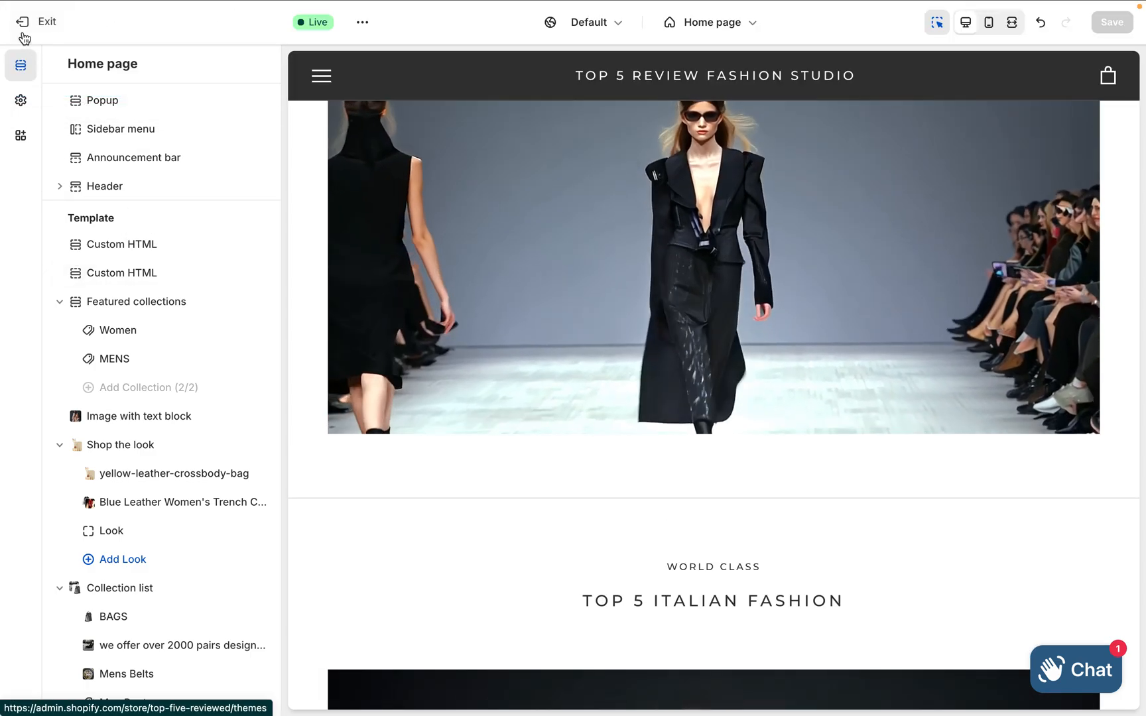
pyautogui.click(22, 30)
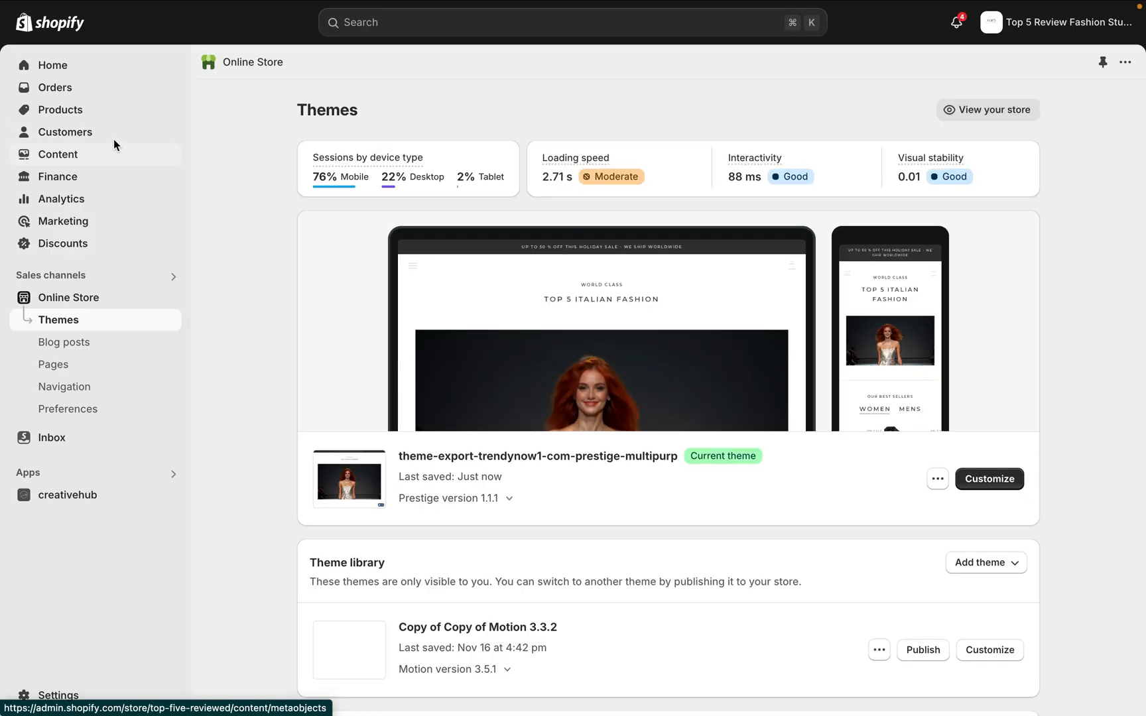
pyautogui.click(59, 157)
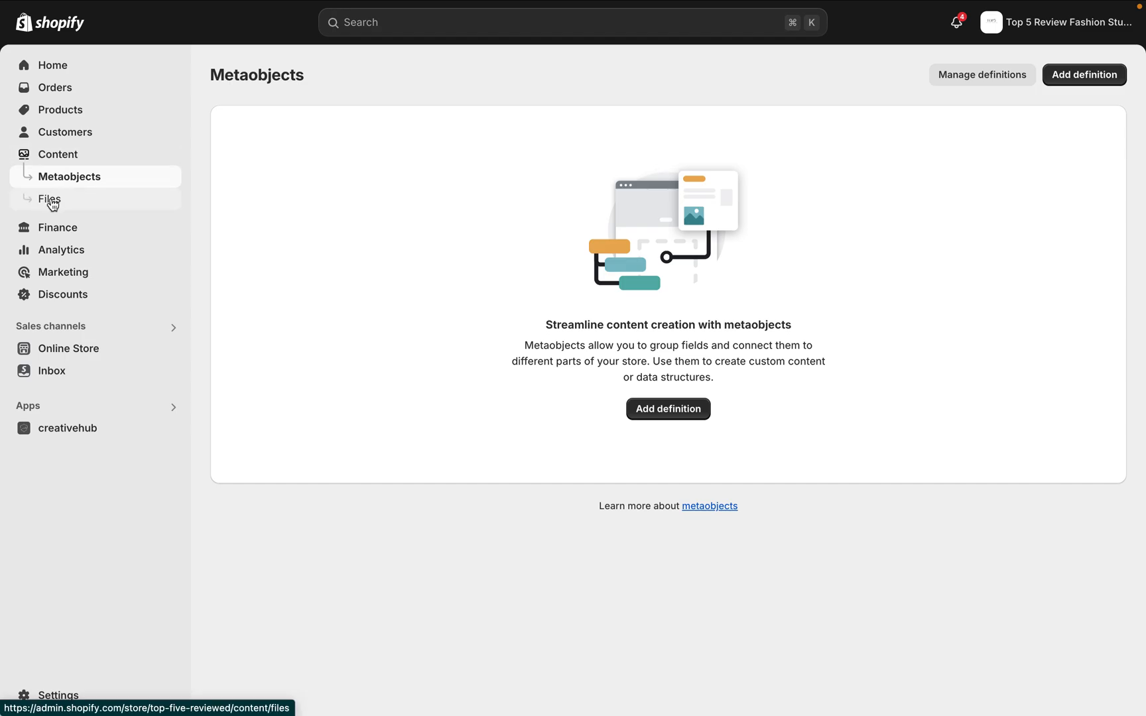
pyautogui.click(51, 201)
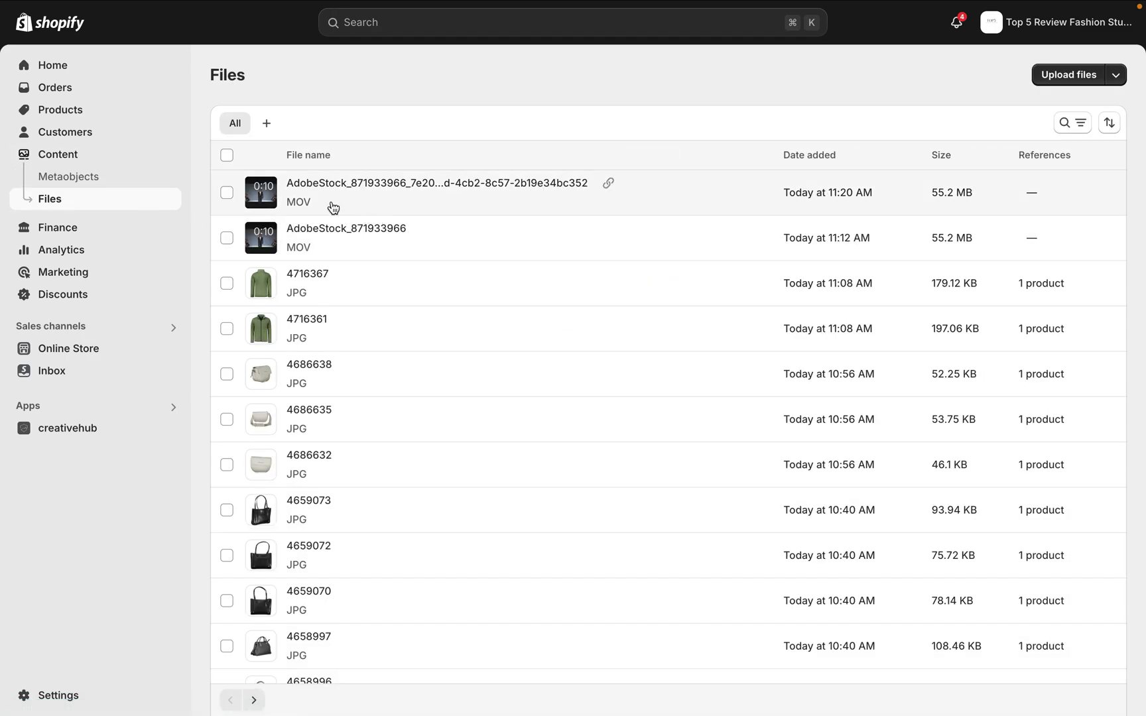
pyautogui.click(227, 193)
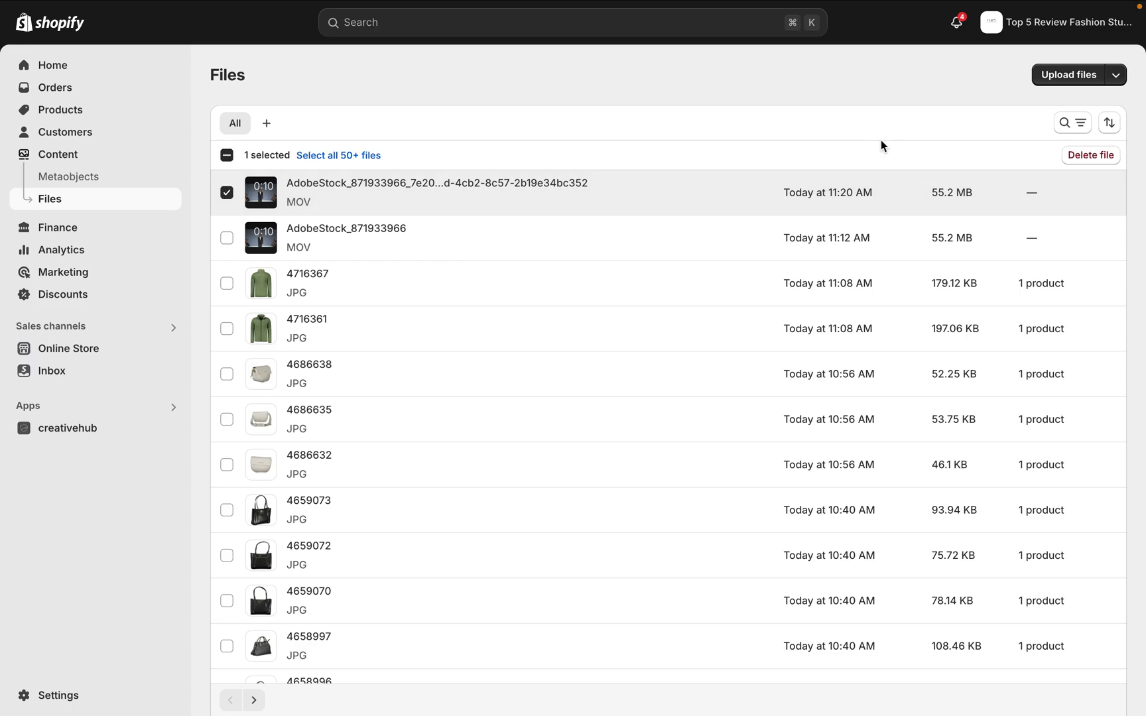
pyautogui.click(1086, 157)
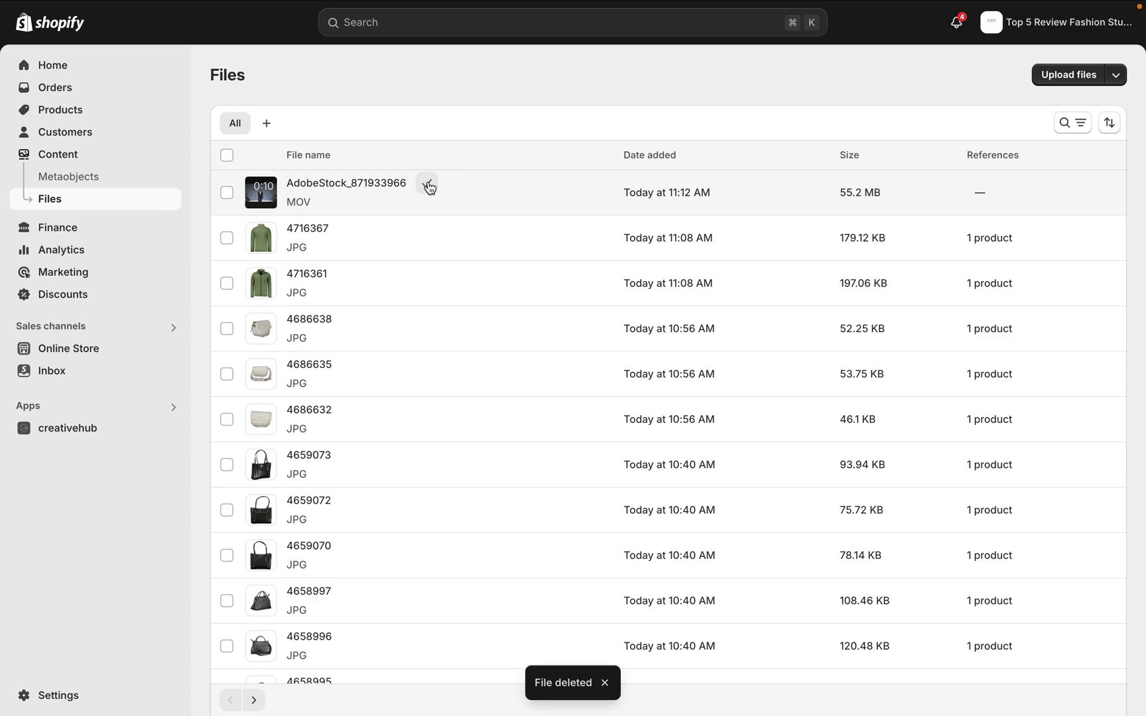
# Switch to Notes and examine the video embed code and its source links in the LINKS CODE TO ADD VIDEO note
pyautogui.press('super+Tab')
pyautogui.click(439, 317)
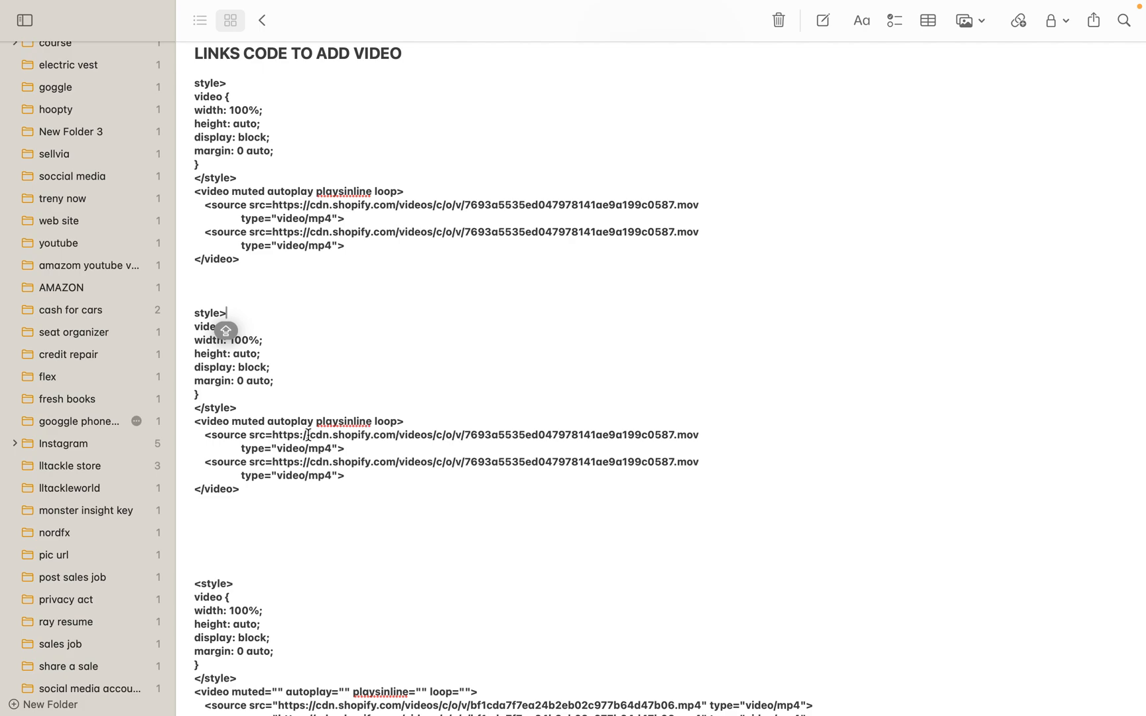
pyautogui.scroll(-2, 376, 486)
pyautogui.scroll(3, 376, 486)
pyautogui.moveTo(395, 7)
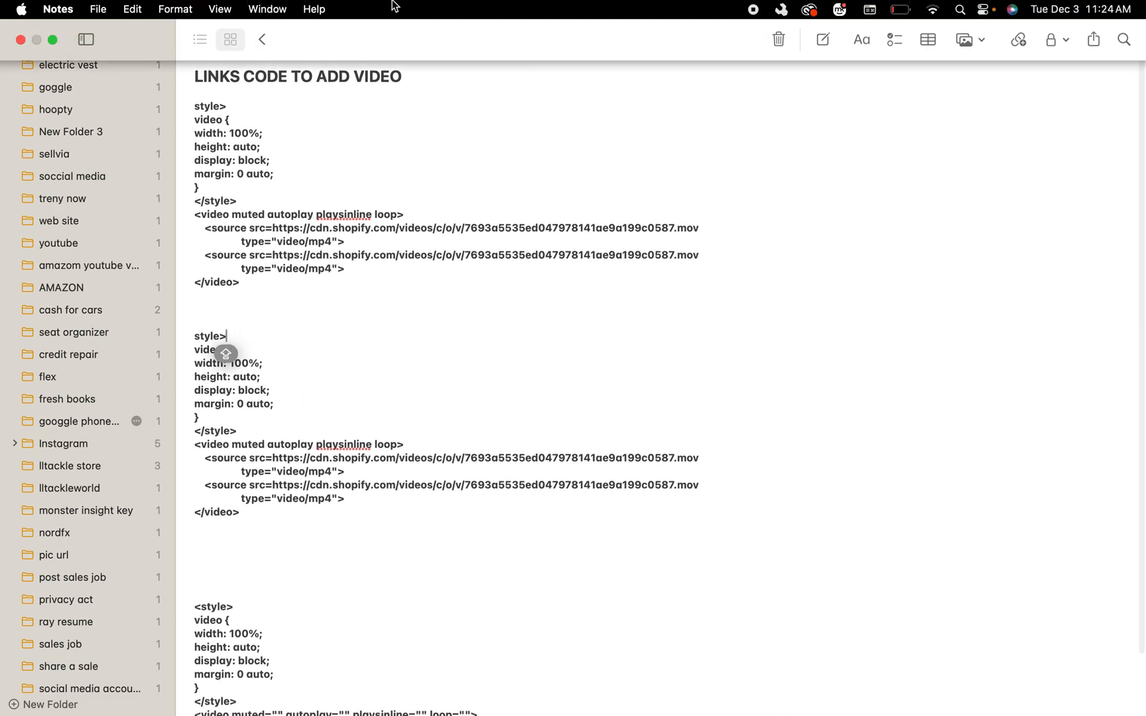